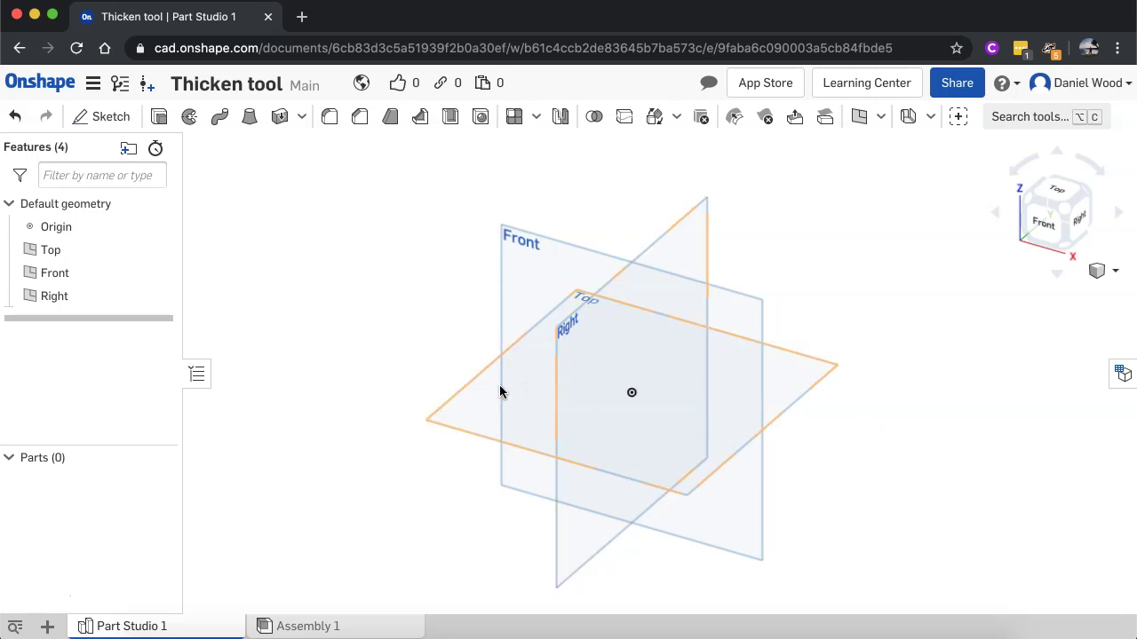
# Start Sketch 1 on the Top plane, view it face-on and zoom in
pyautogui.click(101, 116)
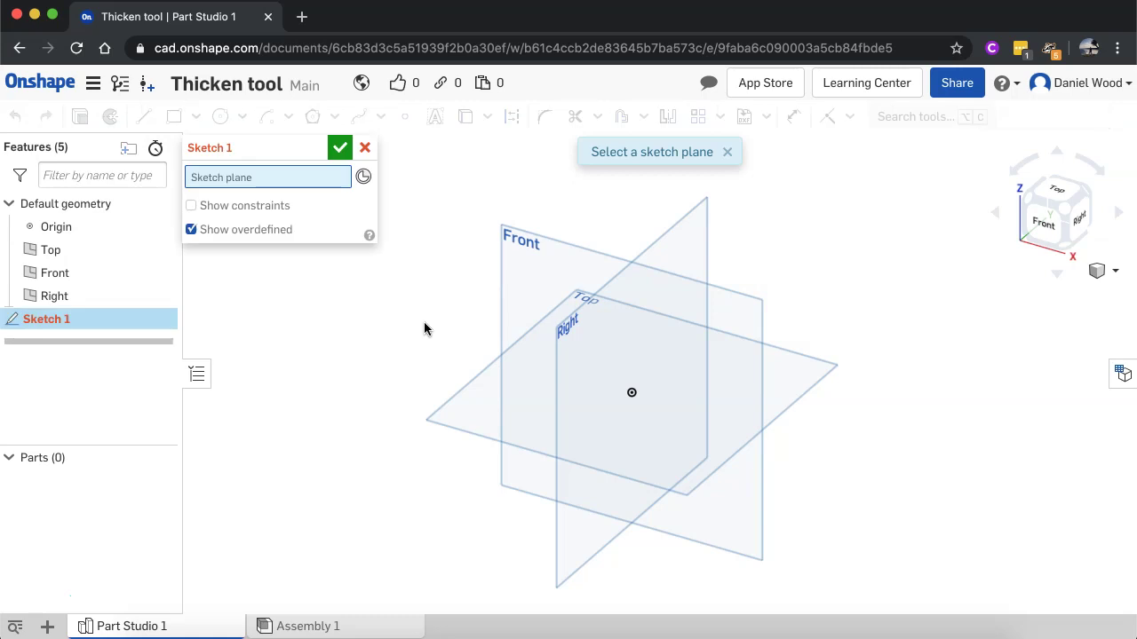
pyautogui.click(470, 416)
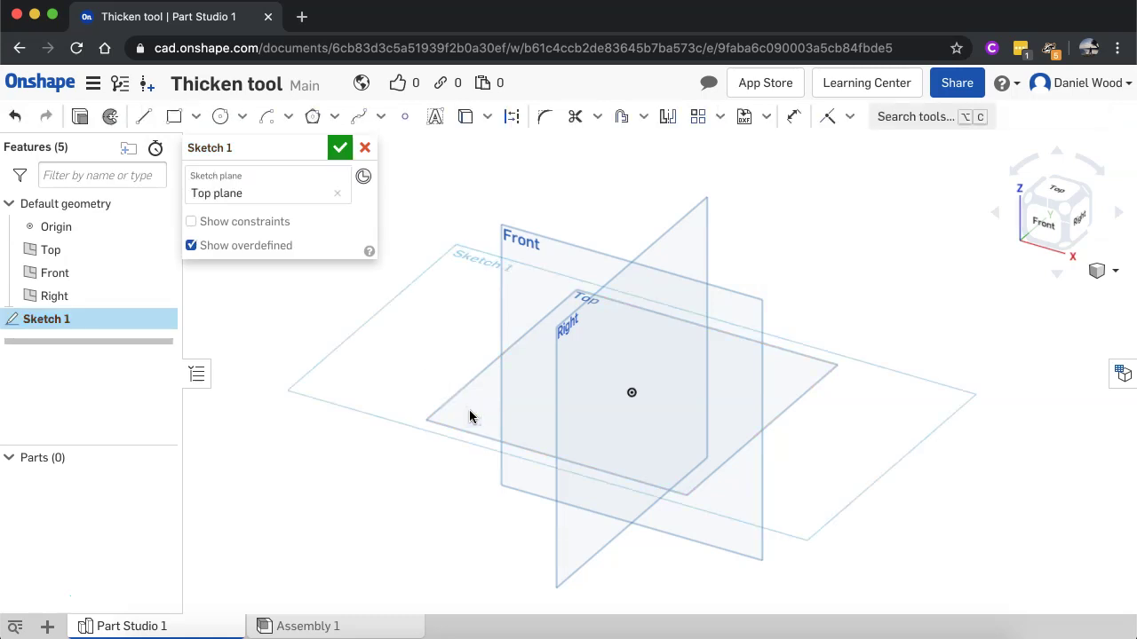
pyautogui.press('n')
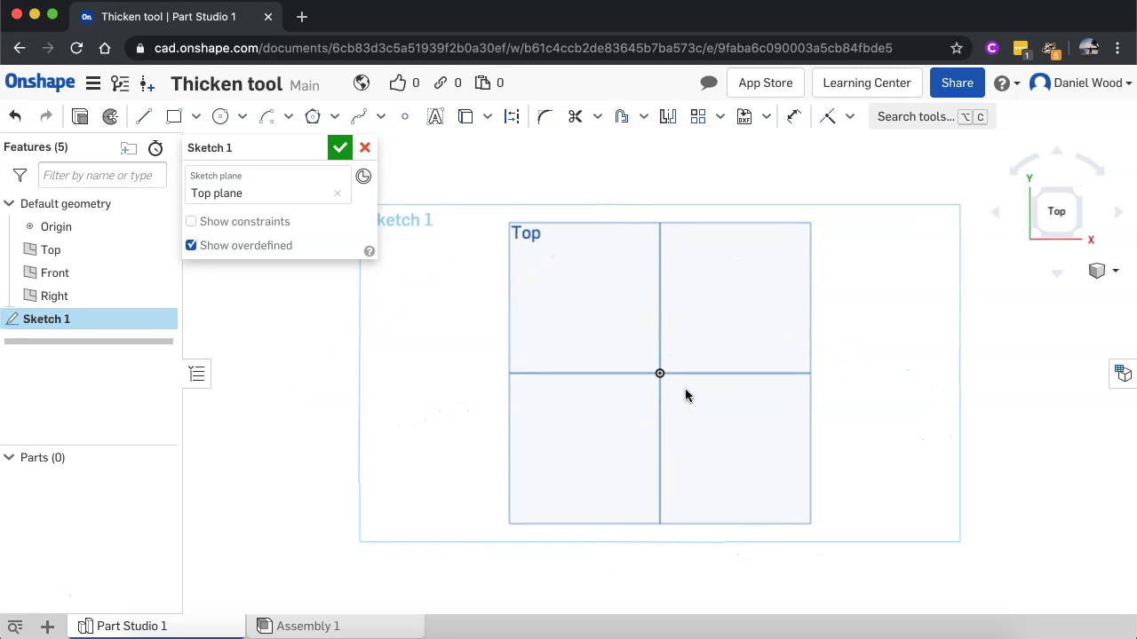
pyautogui.scroll(2, 685, 391)
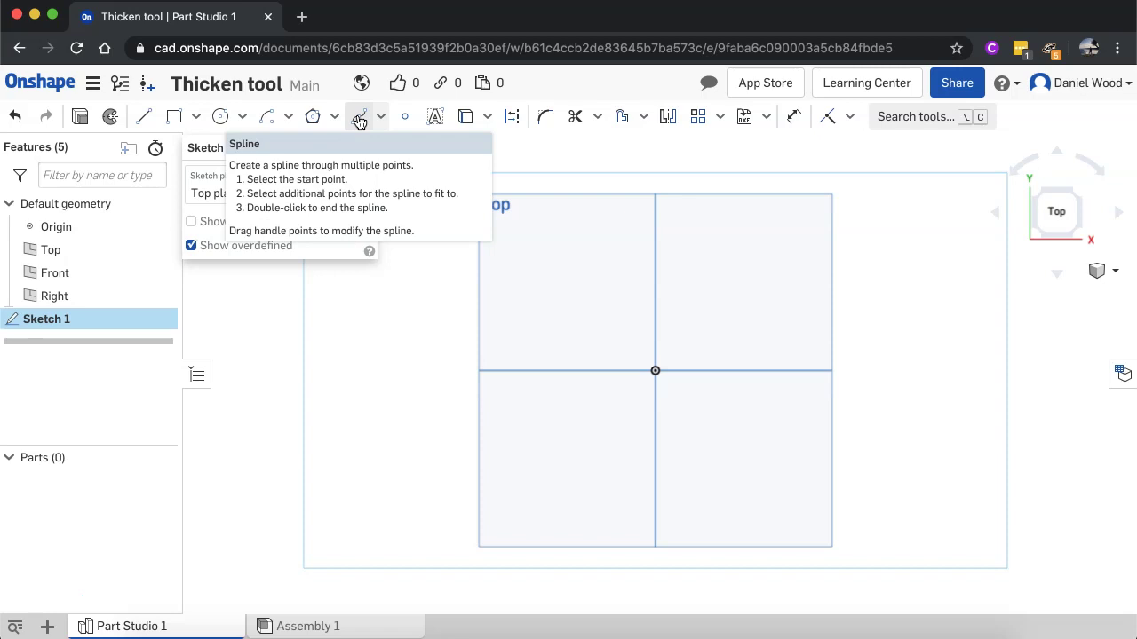
# Draw a wavy open spline through about nine points left to right, then close Sketch 1
pyautogui.click(358, 118)
pyautogui.click(495, 398)
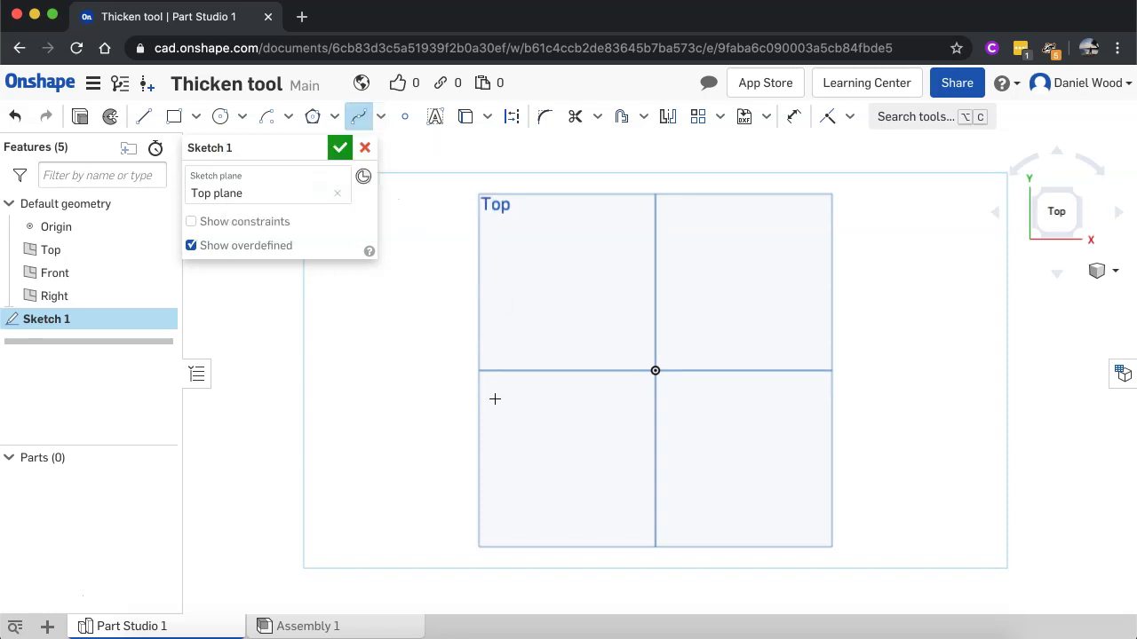
pyautogui.click(542, 356)
pyautogui.click(612, 354)
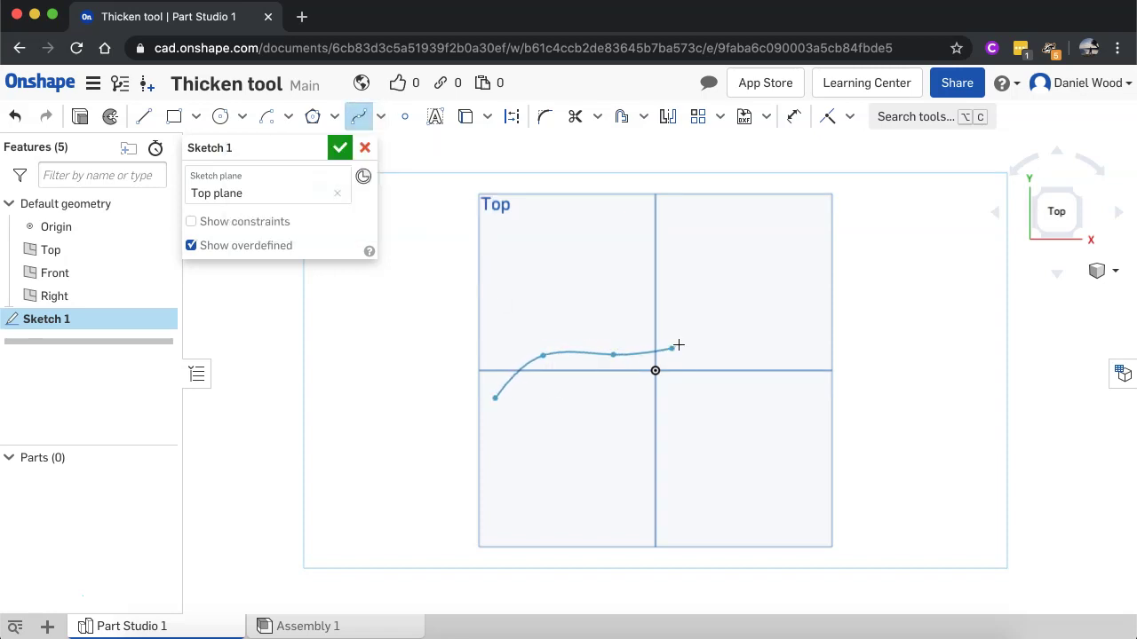
pyautogui.click(681, 340)
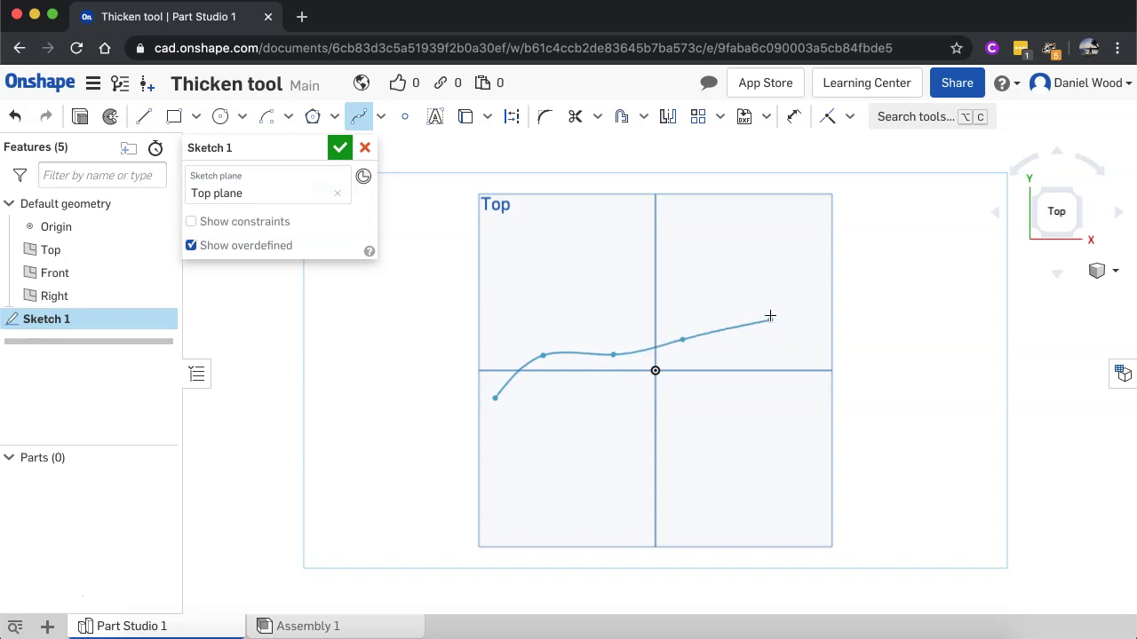
pyautogui.click(725, 322)
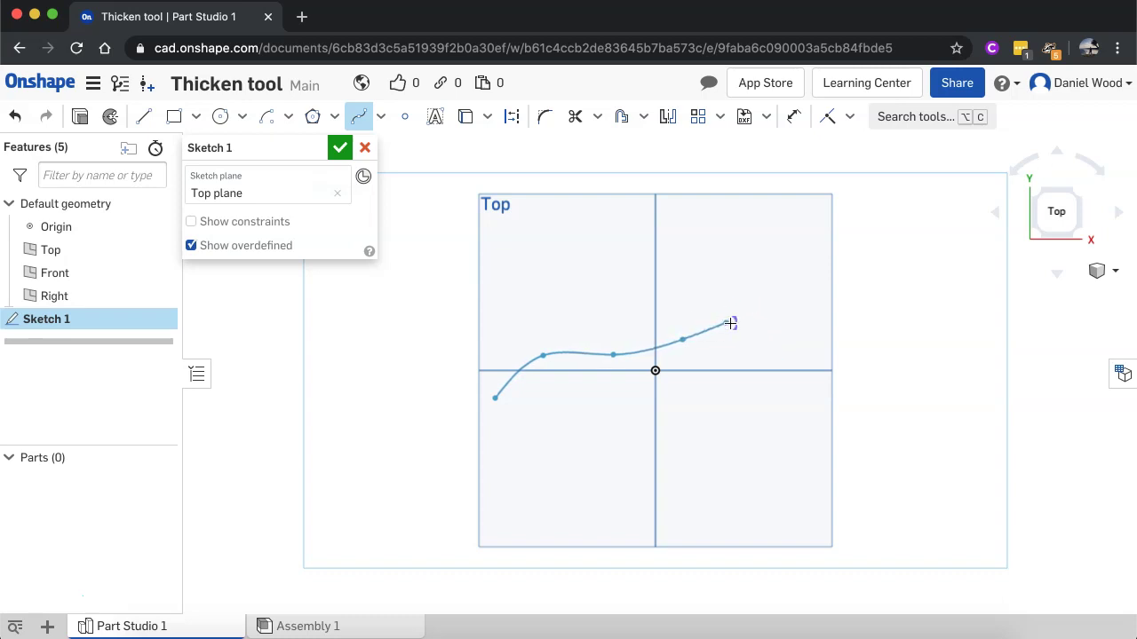
pyautogui.click(773, 346)
pyautogui.click(759, 412)
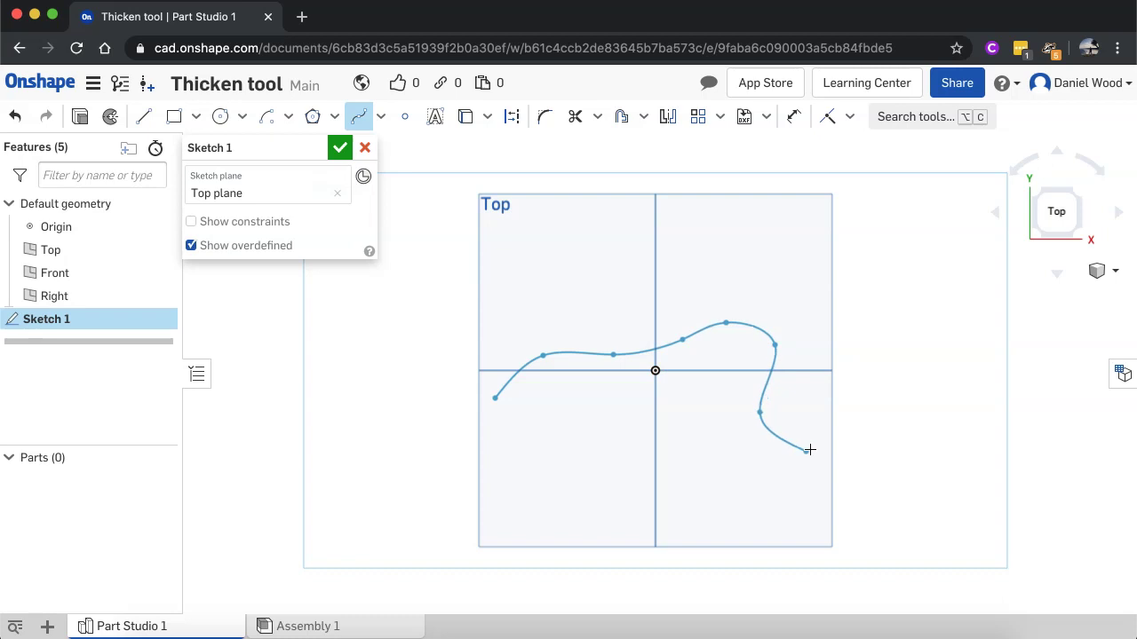
pyautogui.click(815, 444)
pyautogui.doubleClick(810, 485)
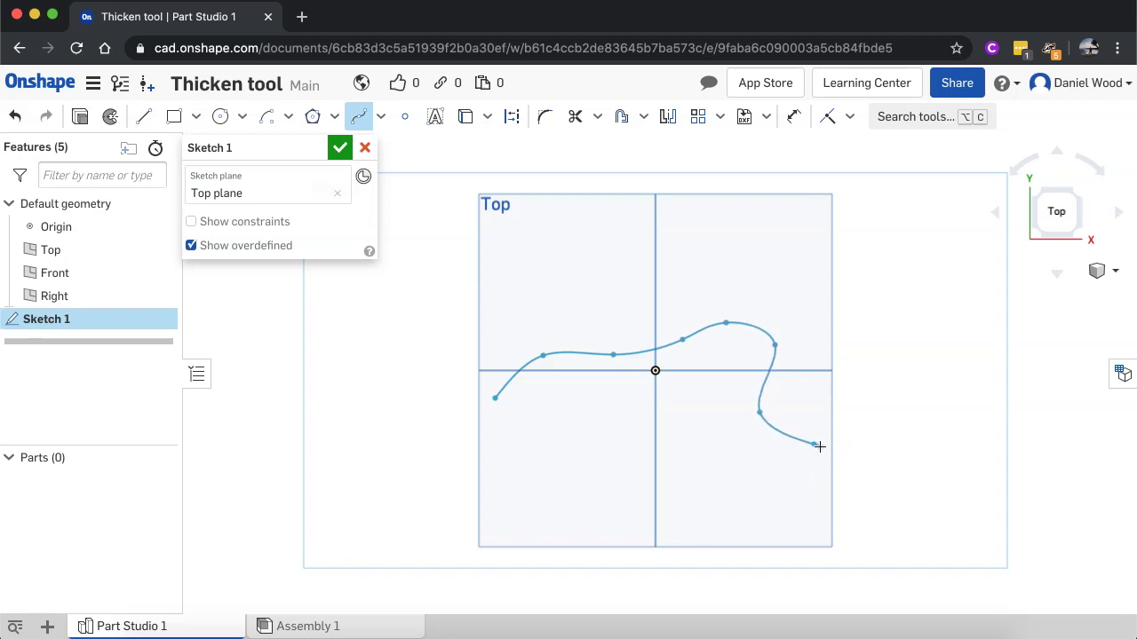
pyautogui.click(816, 445)
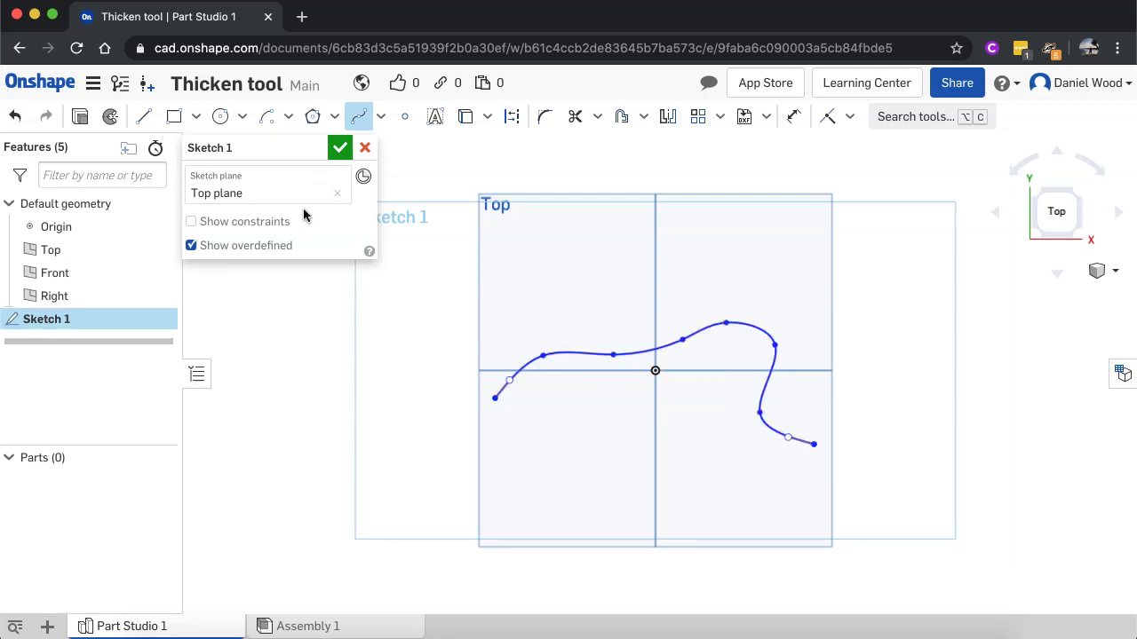
pyautogui.click(339, 148)
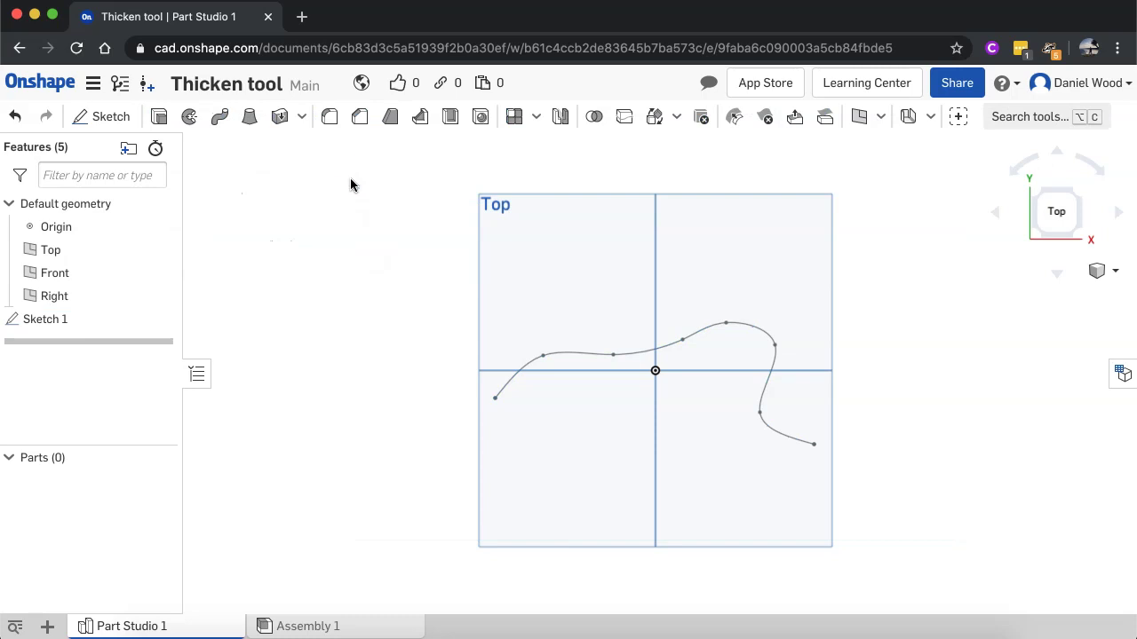
# Switch from the Top view to the isometric view with the view cube
pyautogui.click(1075, 195)
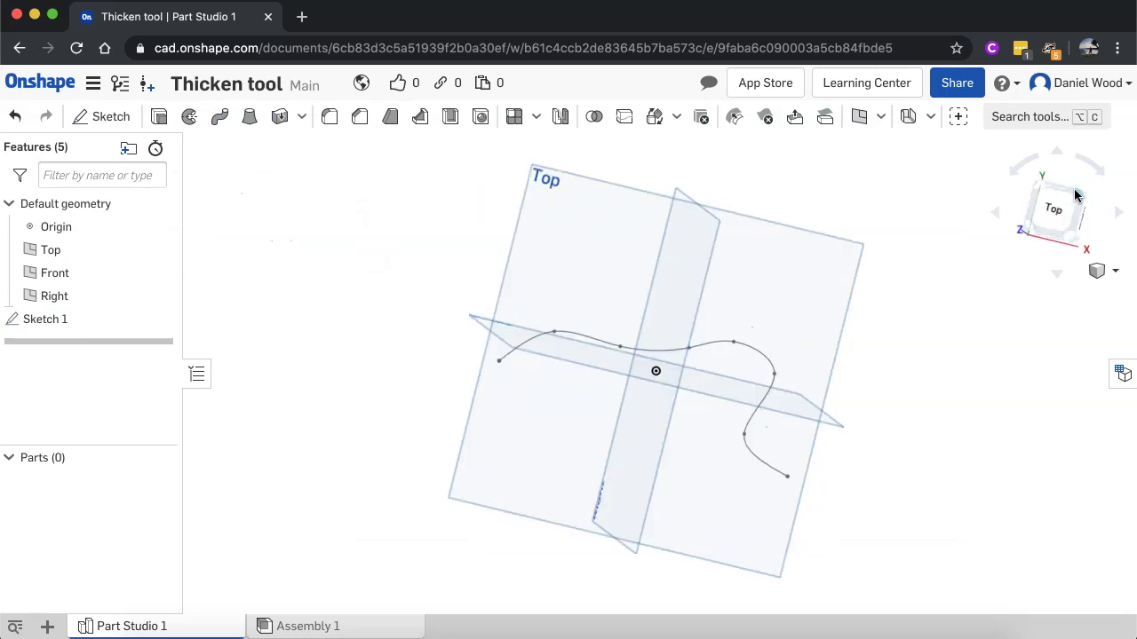
pyautogui.click(1027, 199)
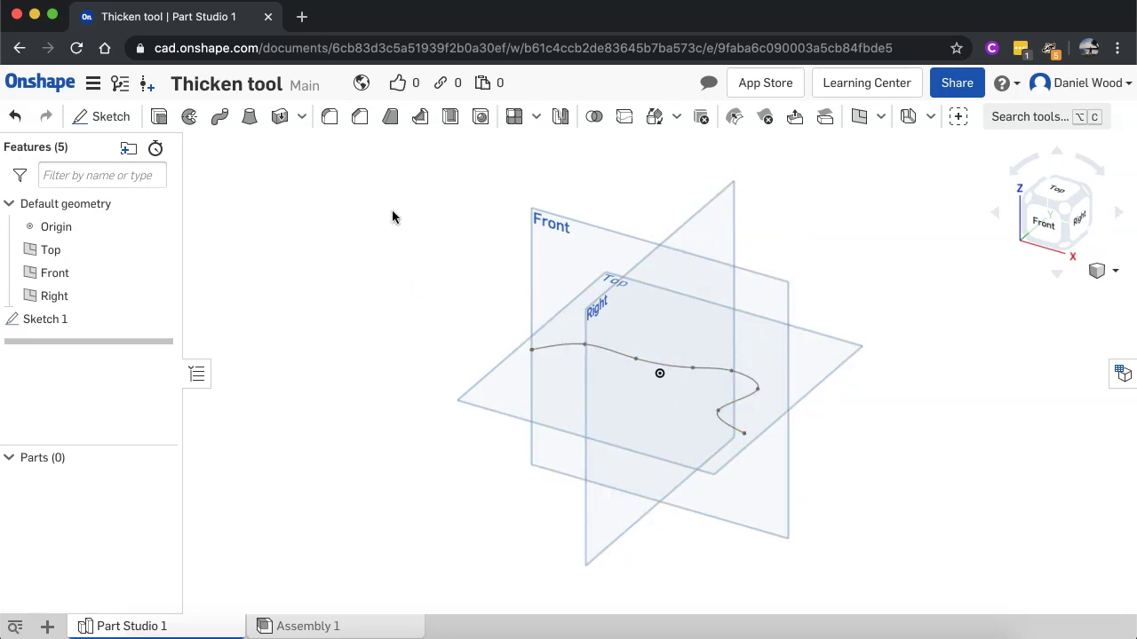
# Extrude the spline as a surface to a depth of 50 mm, creating Surface 1
pyautogui.click(158, 118)
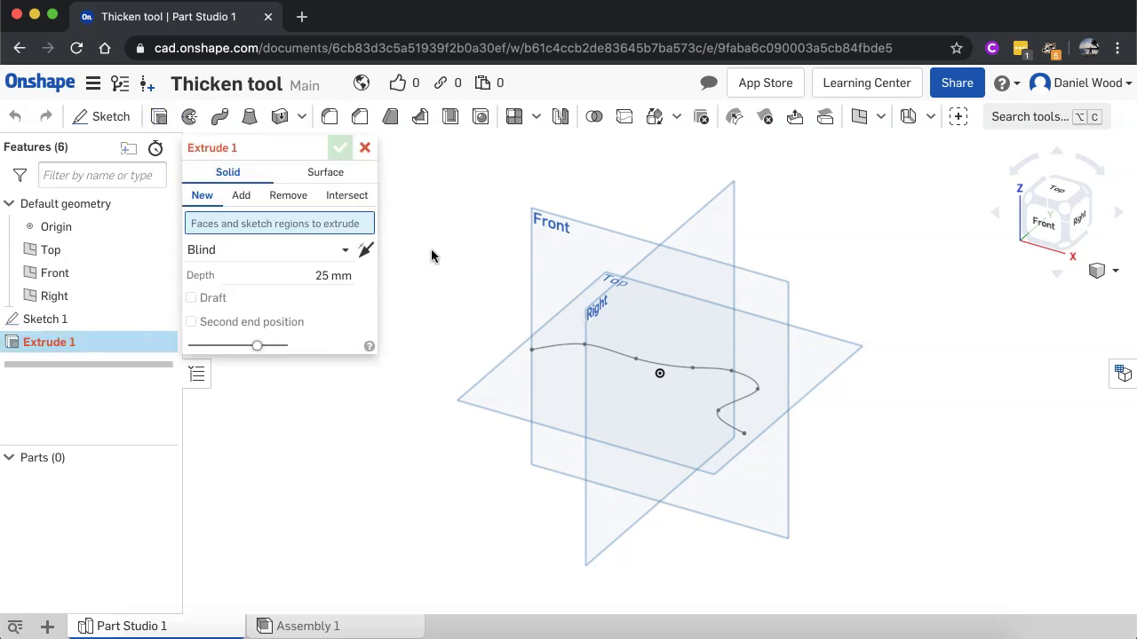
pyautogui.click(326, 174)
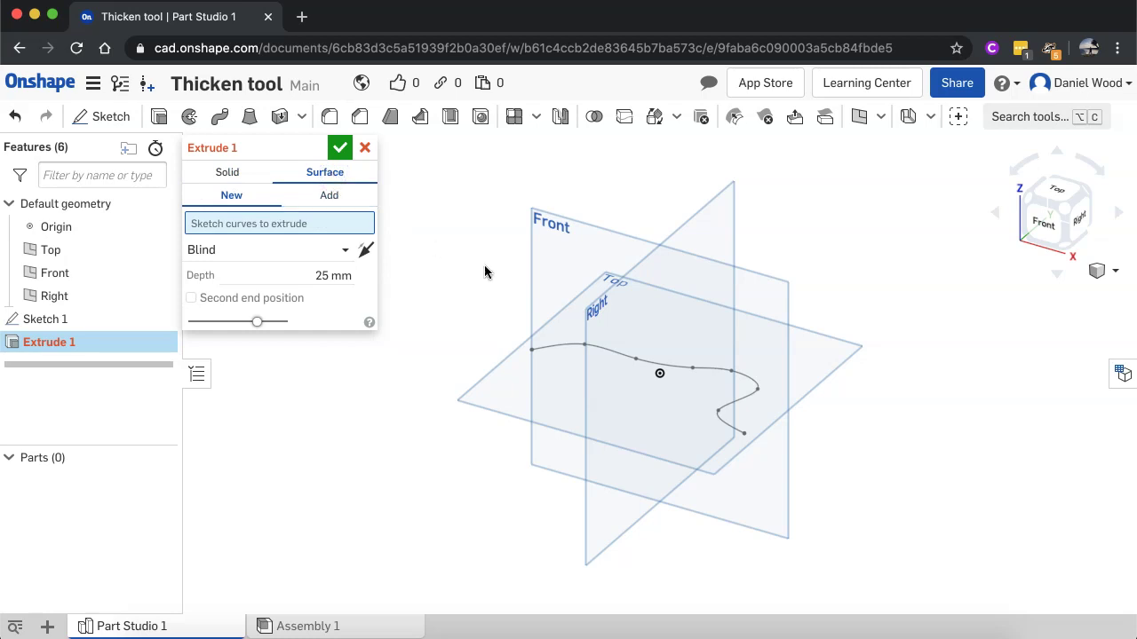
pyautogui.click(619, 360)
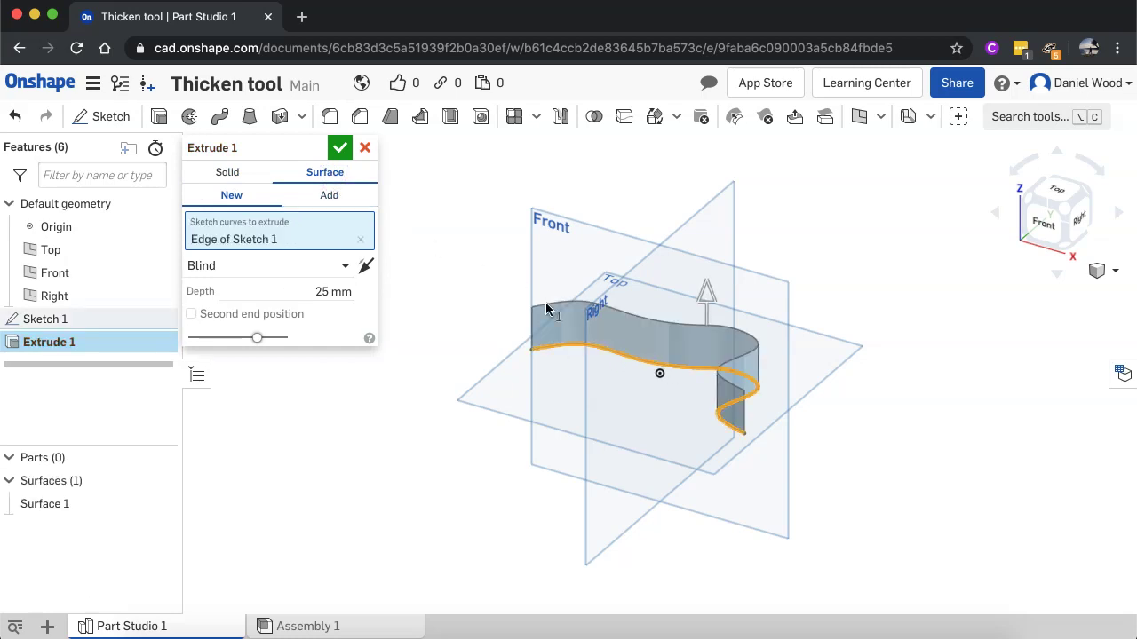
pyautogui.moveTo(706, 293); pyautogui.dragTo(708, 264)
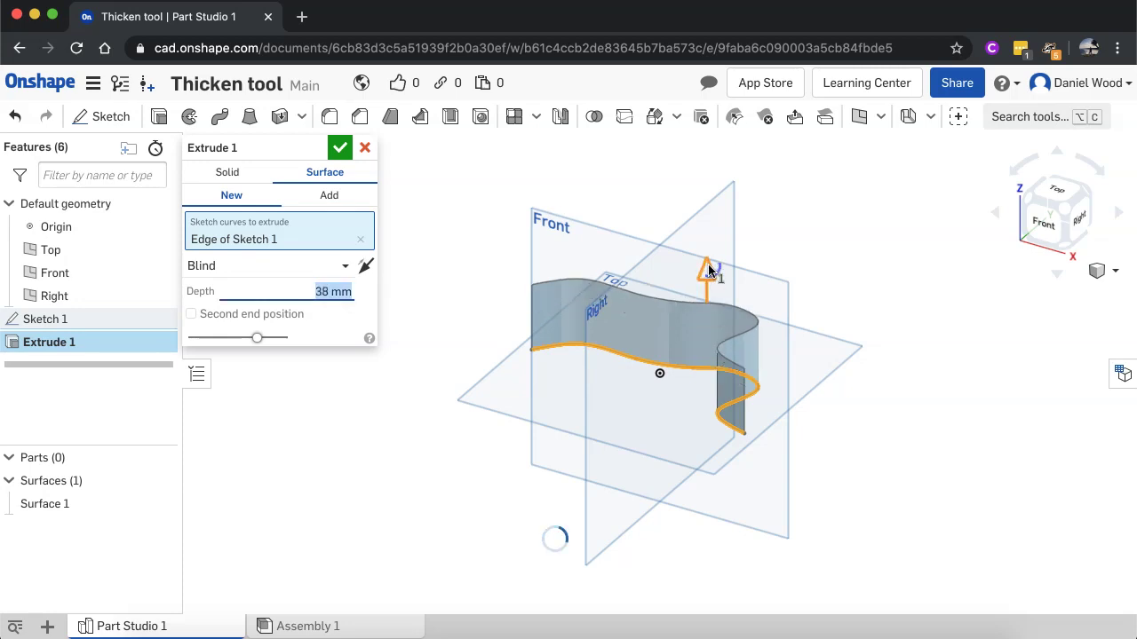
pyautogui.click(326, 291)
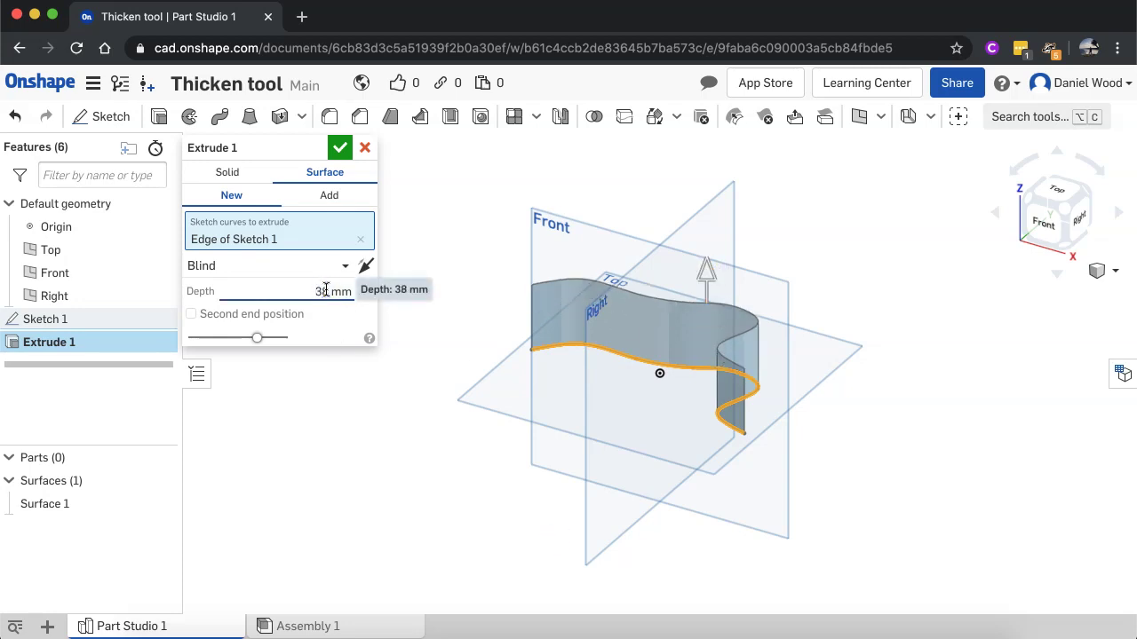
pyautogui.press('BackSpace')
pyautogui.press('BackSpace')
pyautogui.write('50')
pyautogui.press('Return')
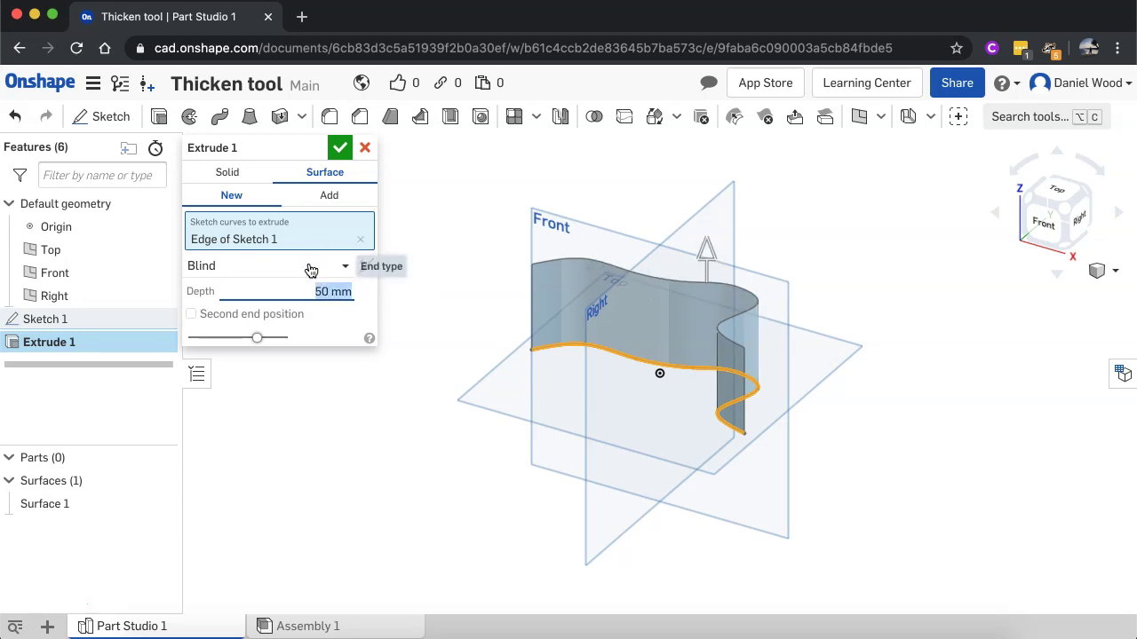
pyautogui.click(346, 149)
pyautogui.scroll(5, 747, 386)
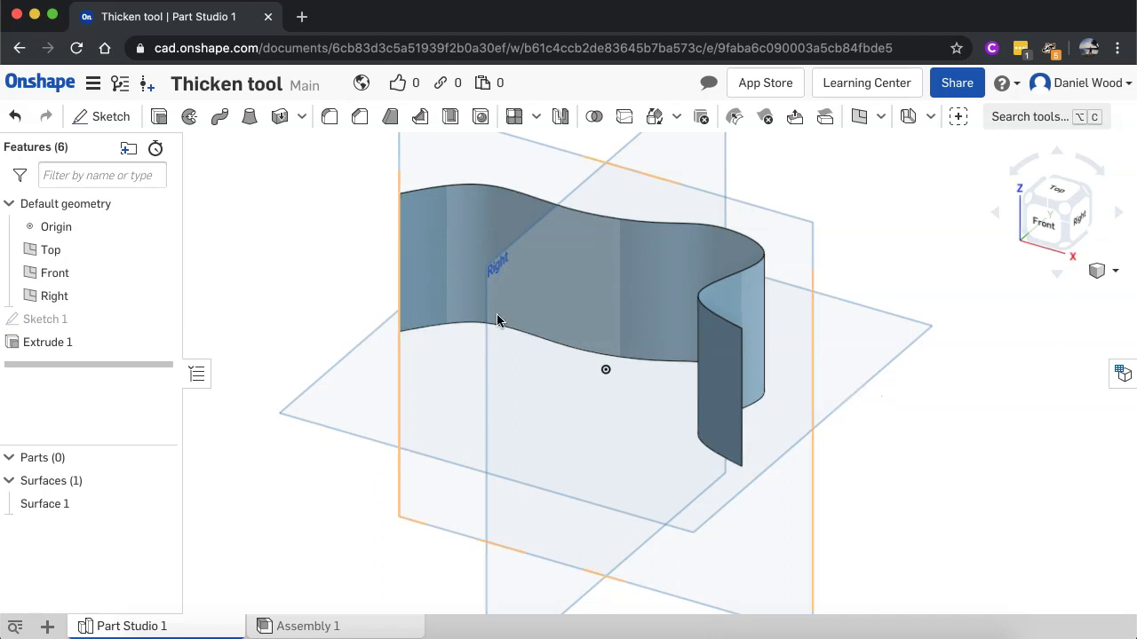
# Thicken the extruded surface, changing Direction 1 from 5 mm to 10 mm
pyautogui.click(280, 120)
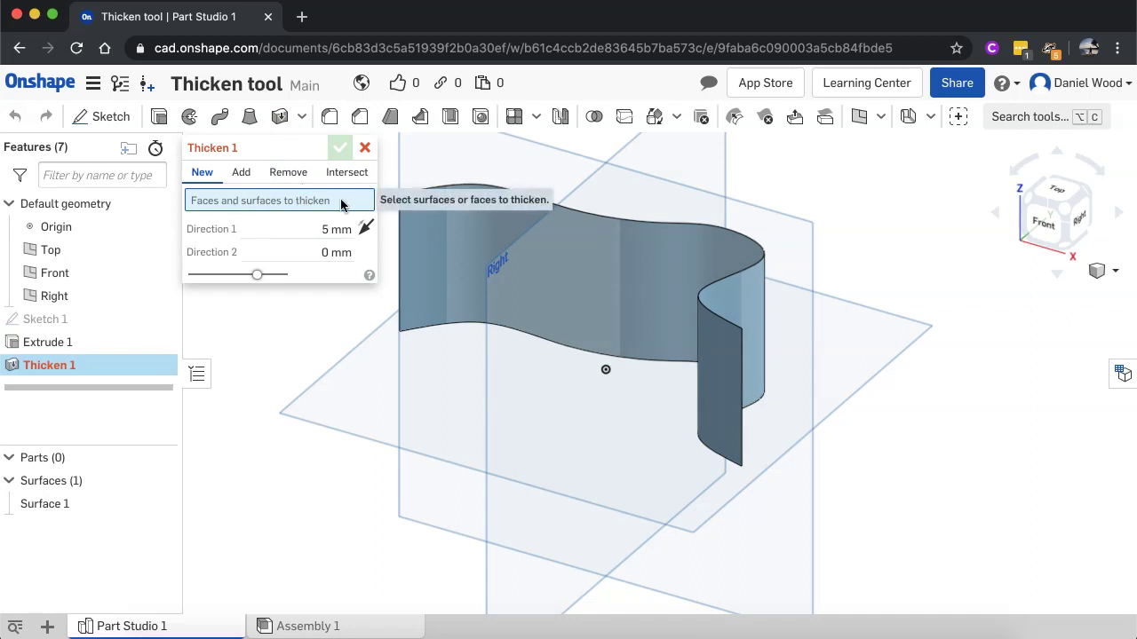
pyautogui.click(613, 267)
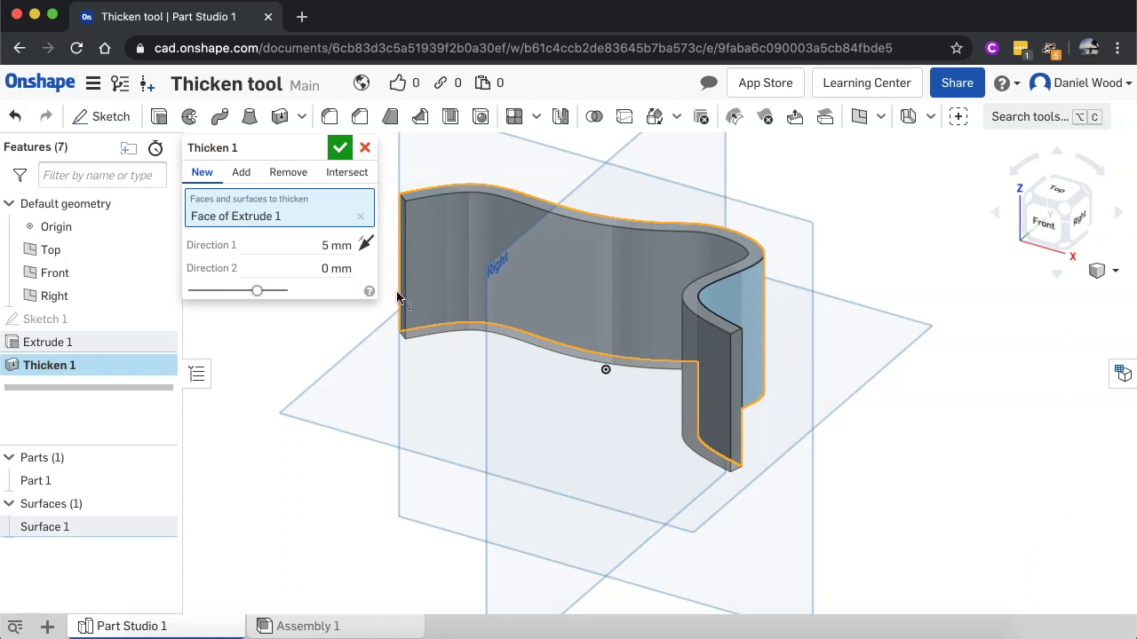
pyautogui.click(326, 249)
pyautogui.click(327, 249)
pyautogui.press('Delete')
pyautogui.write('10')
pyautogui.click(314, 244)
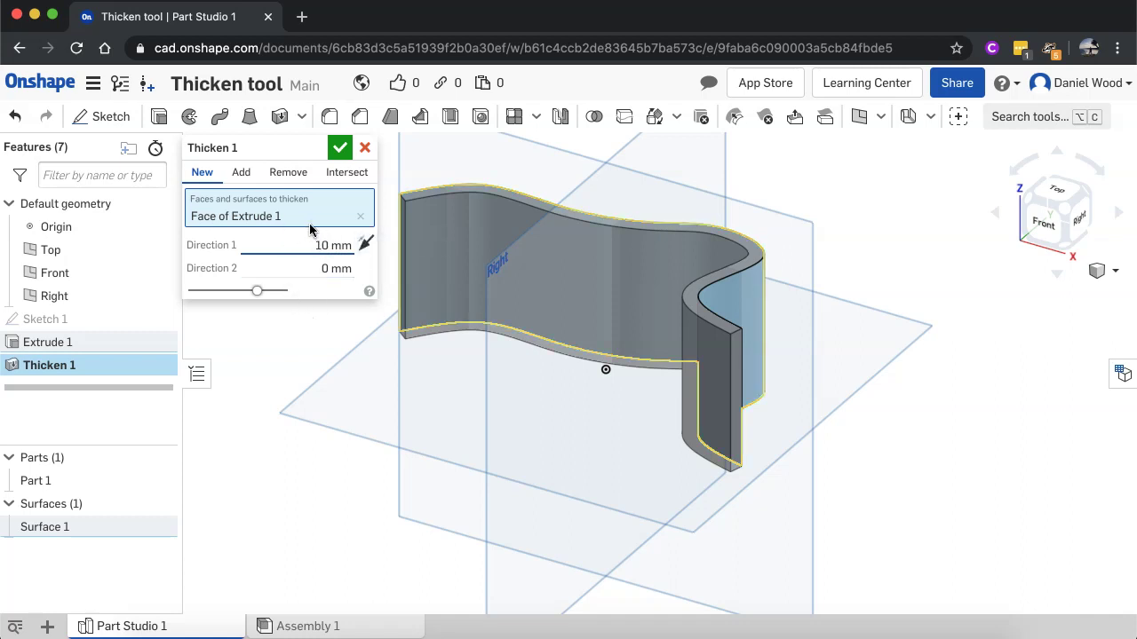
pyautogui.press('Return')
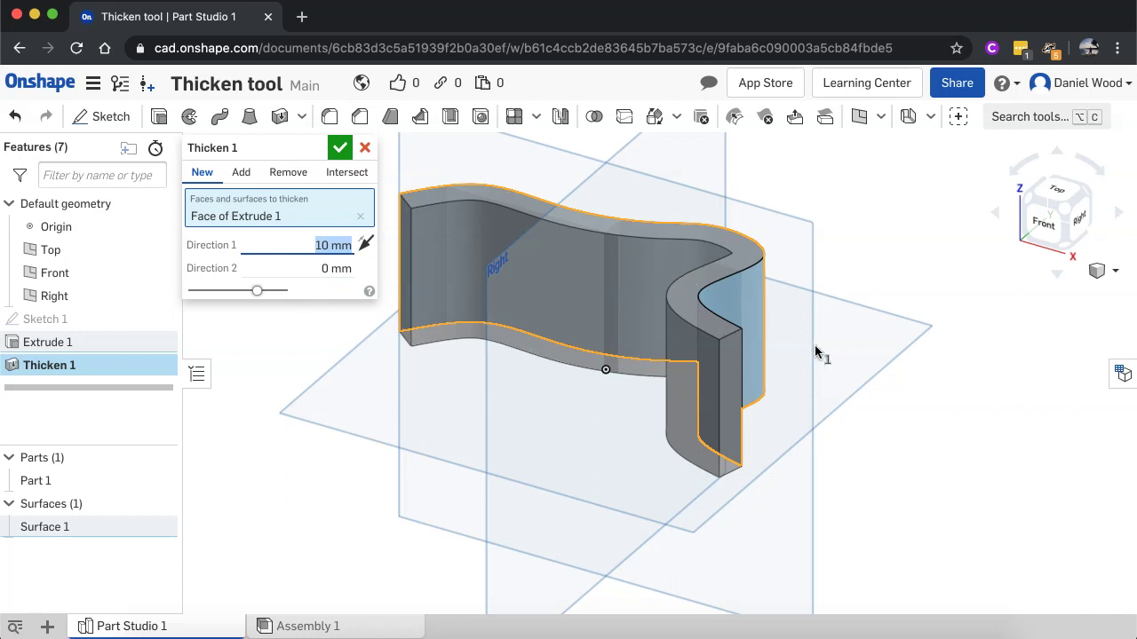
# Change the Thicken Direction 1 thickness back to 5 mm
pyautogui.moveTo(816, 356)
pyautogui.mouseDown(button='right')
pyautogui.moveTo(802, 322)
pyautogui.moveTo(832, 370)
pyautogui.moveTo(813, 410)
pyautogui.moveTo(817, 338)
pyautogui.moveTo(827, 348)
pyautogui.mouseUp(button='right')
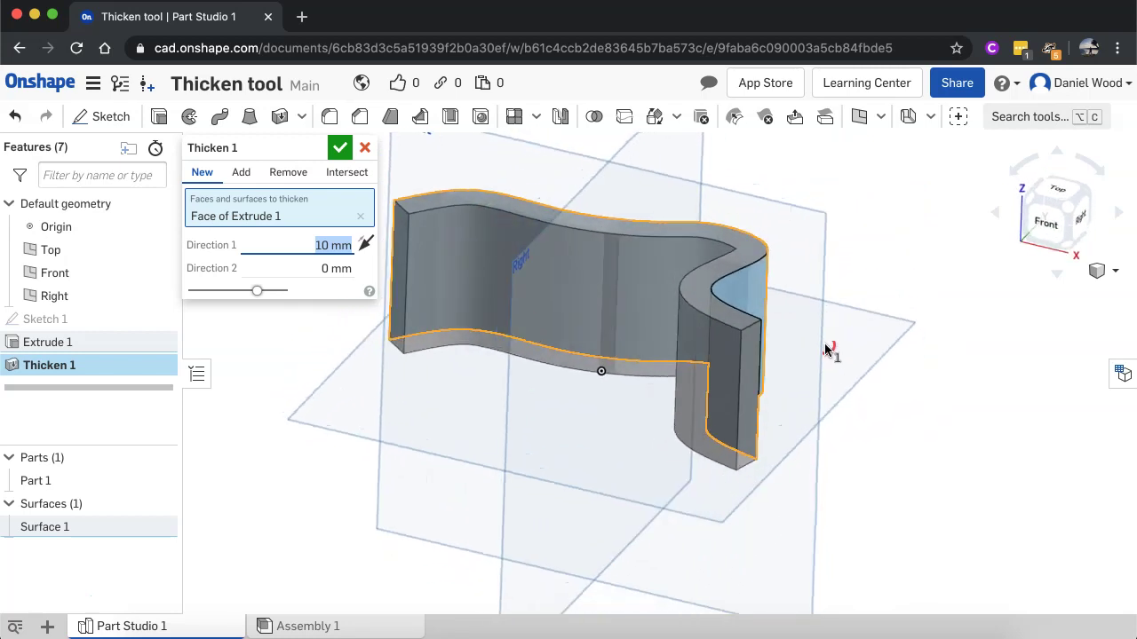
pyautogui.click(328, 245)
pyautogui.press('BackSpace')
pyautogui.press('BackSpace')
pyautogui.write('5')
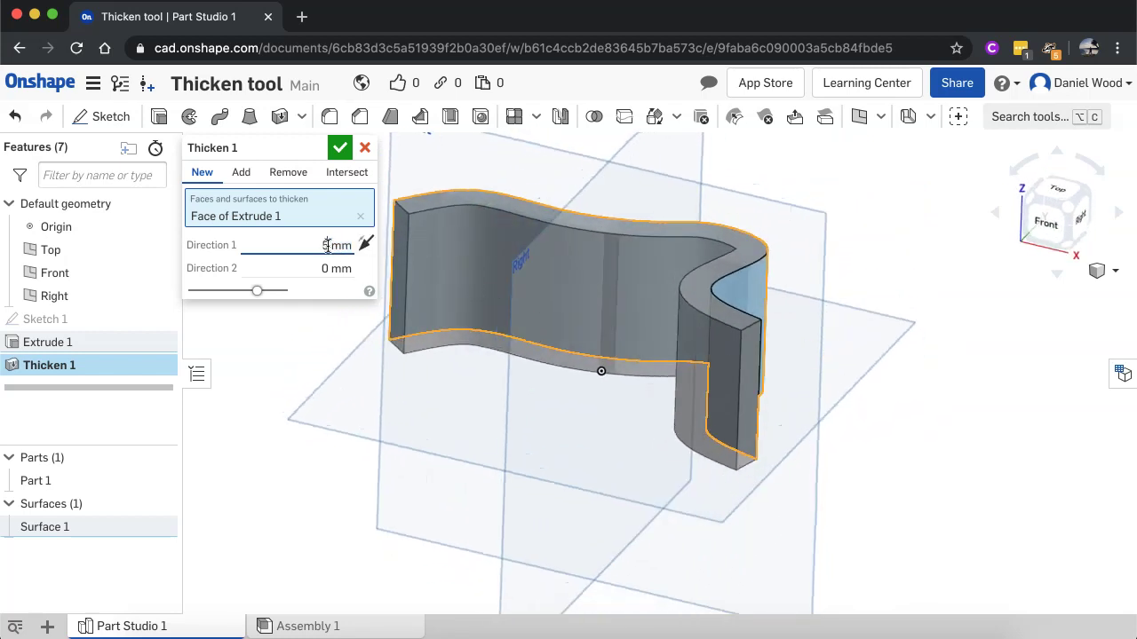
pyautogui.click(324, 265)
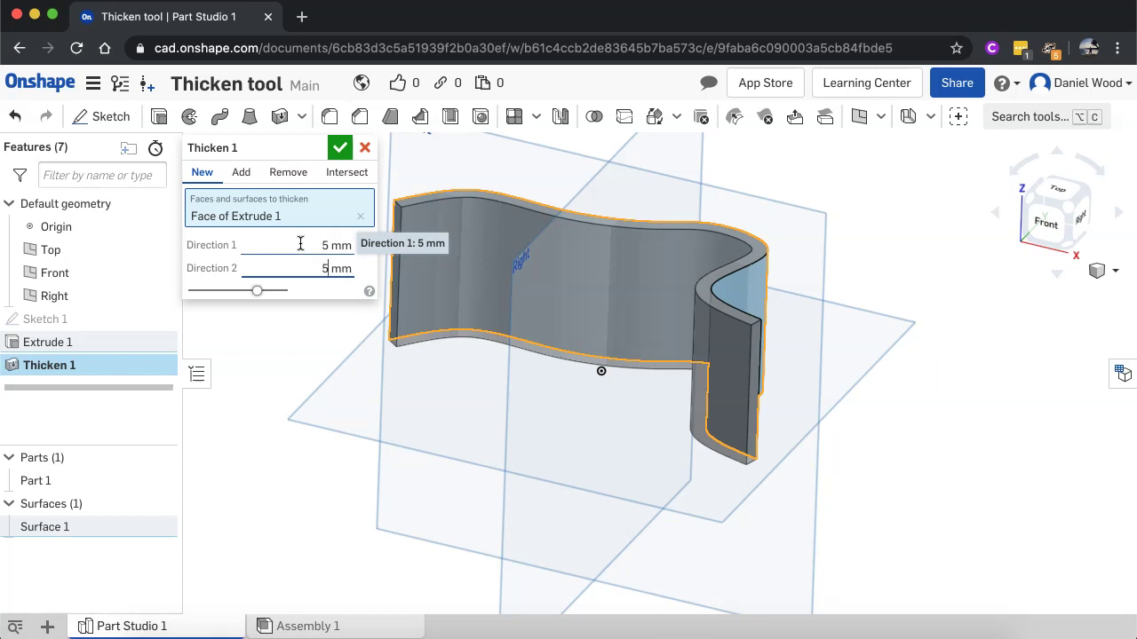
pyautogui.click(301, 243)
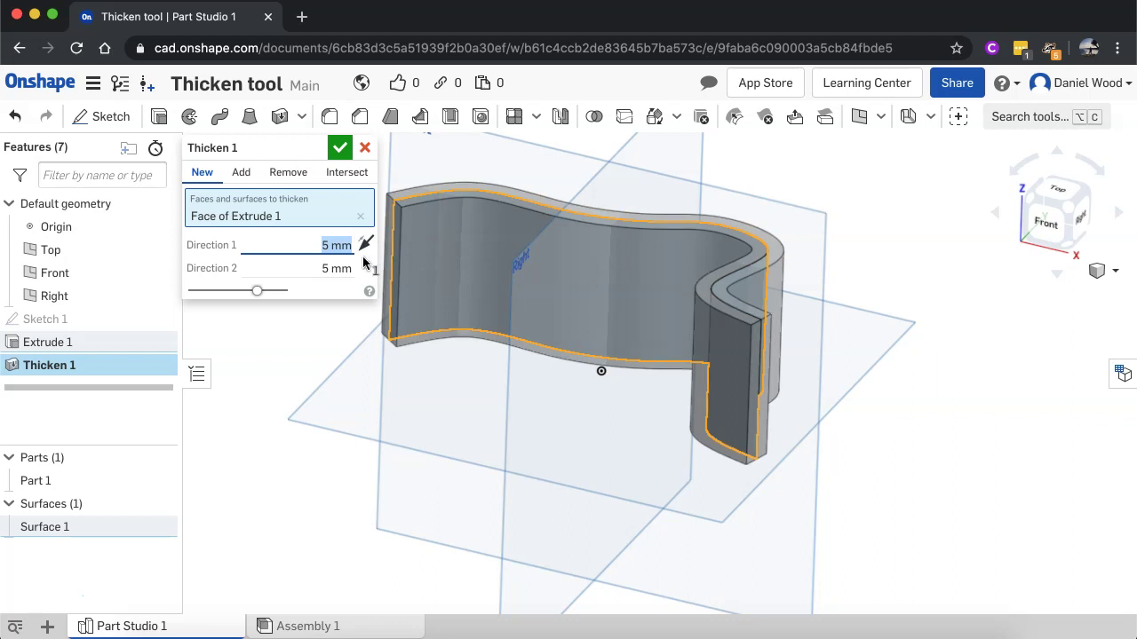
# Set Direction 2 thickness to 10 mm and confirm Thicken 1
pyautogui.click(325, 268)
pyautogui.click(325, 269)
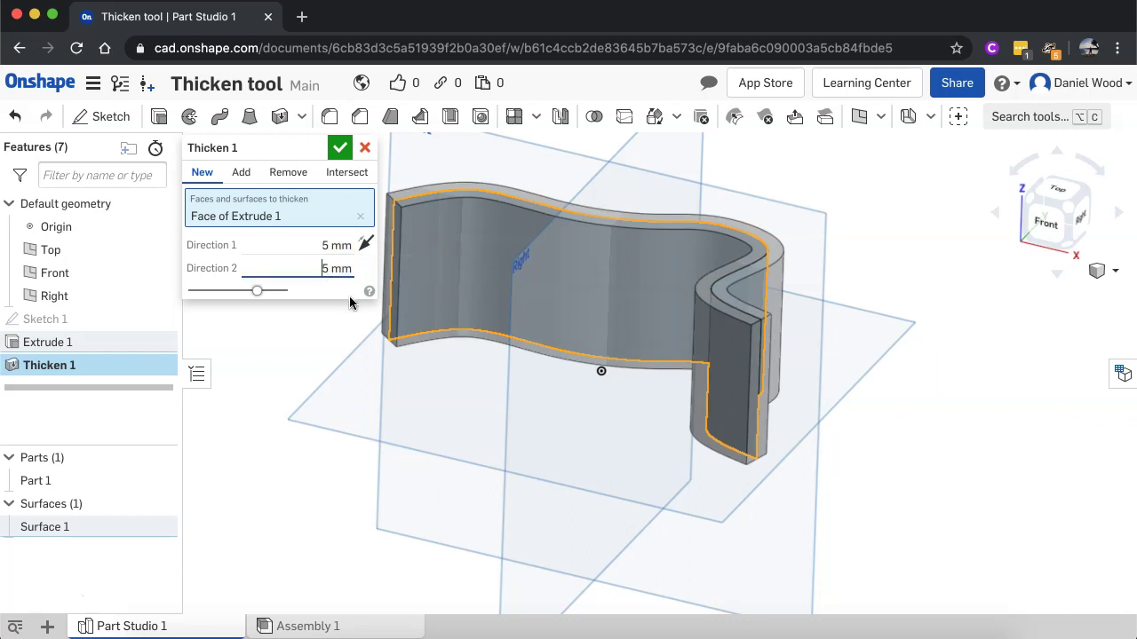
pyautogui.press('BackSpace')
pyautogui.write('10')
pyautogui.click(327, 248)
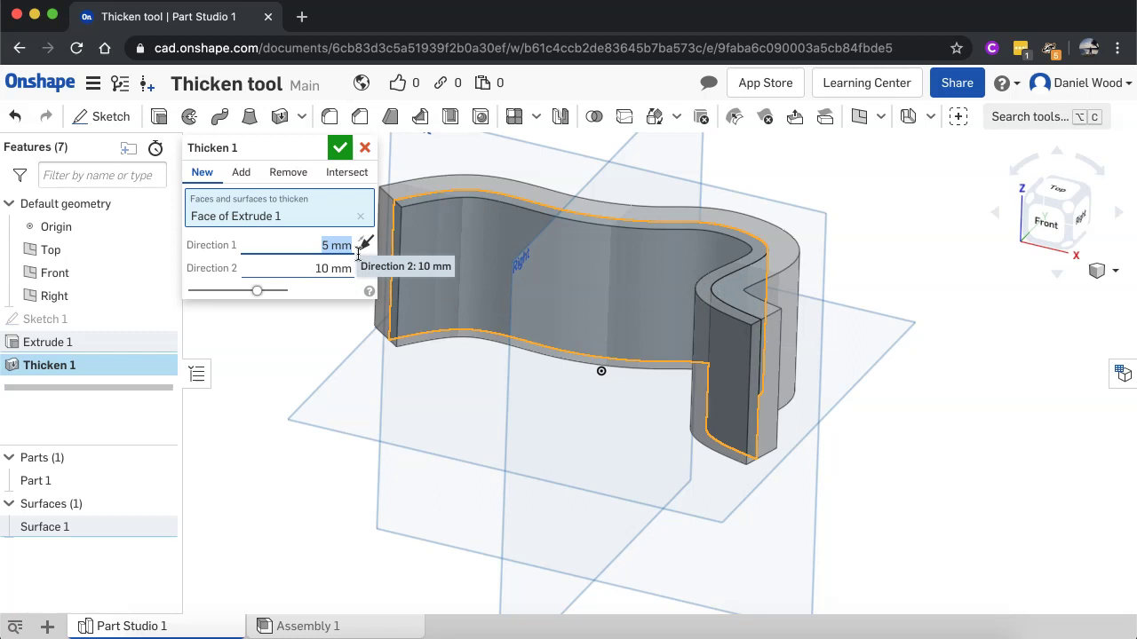
pyautogui.click(342, 148)
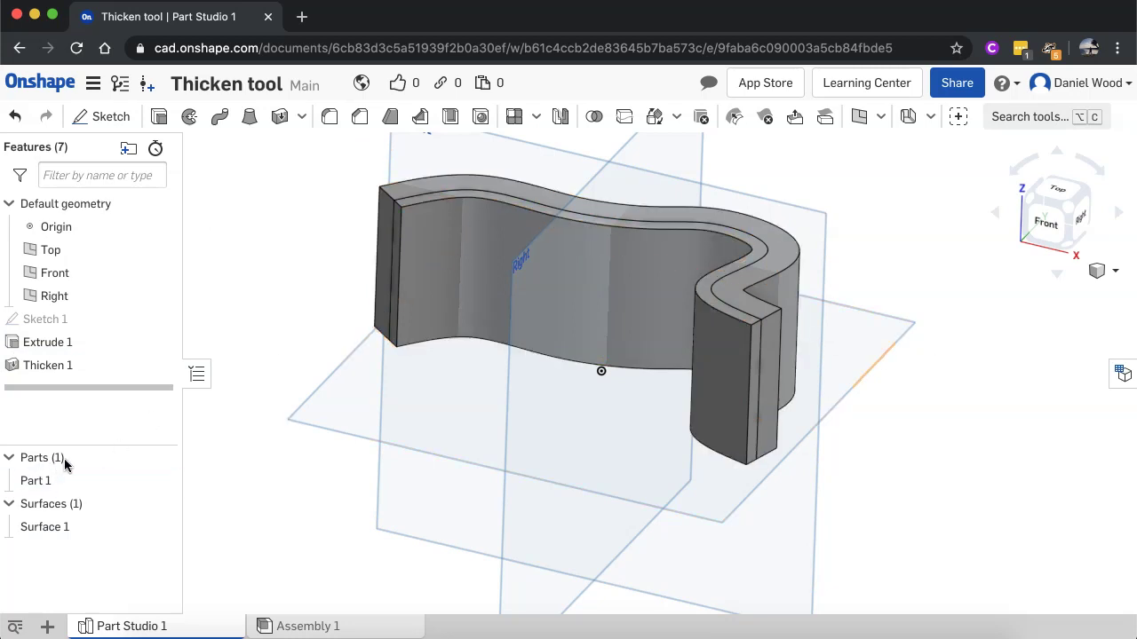
pyautogui.click(47, 480)
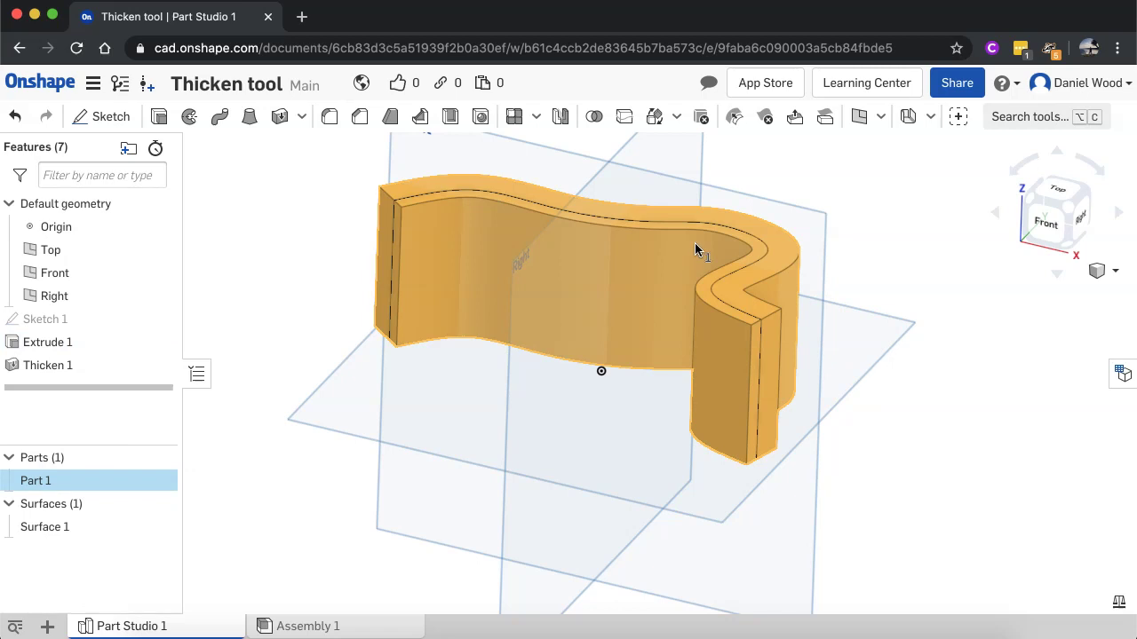
pyautogui.click(213, 447)
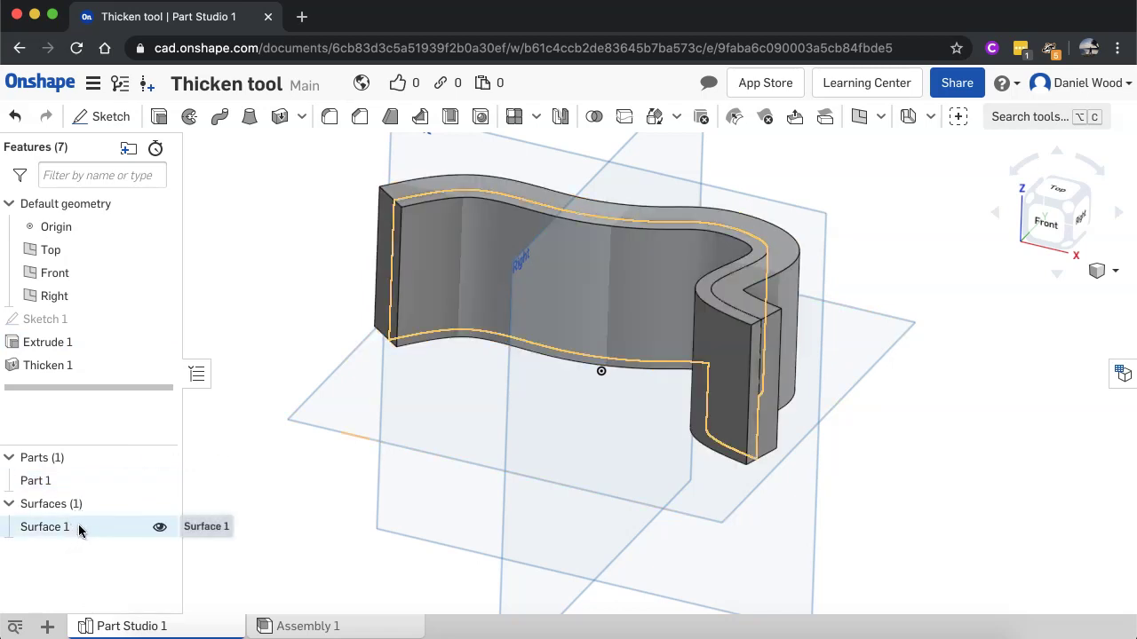
pyautogui.click(79, 529)
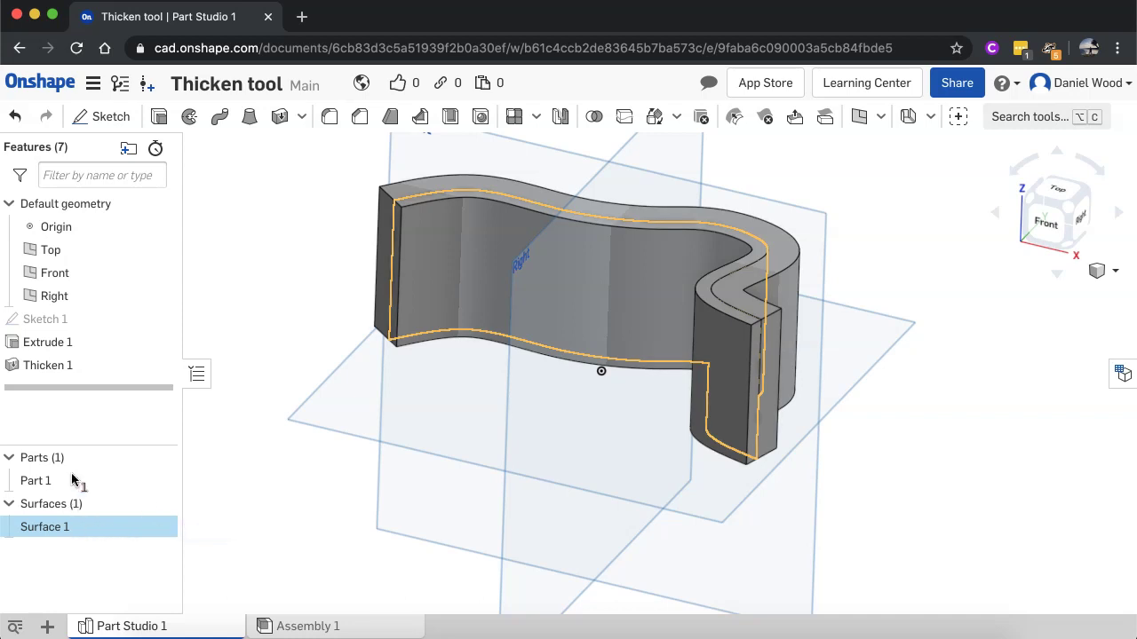
pyautogui.click(241, 472)
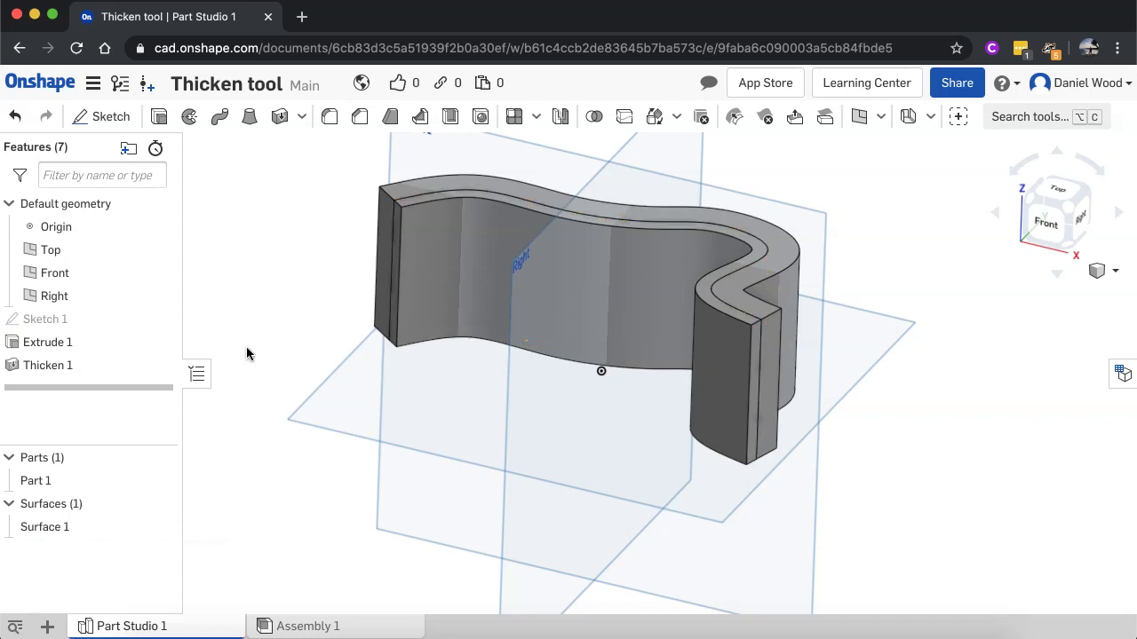
pyautogui.click(107, 527)
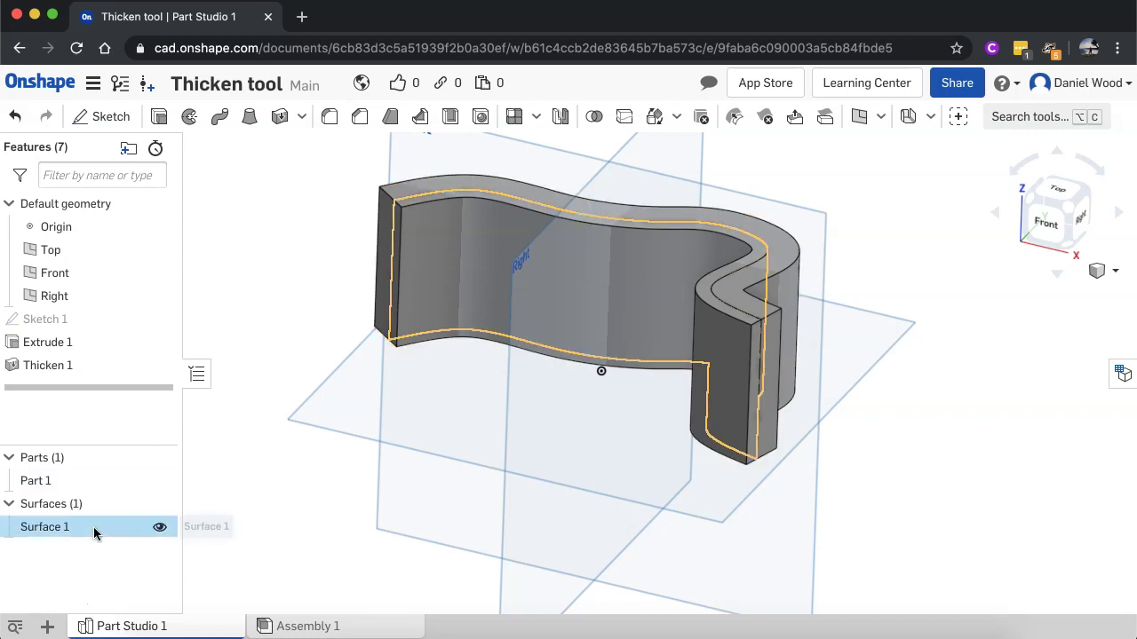
# Start Thicken 2 on Surface 1 in Remove mode with a 5 mm Direction 1 value
pyautogui.click(279, 119)
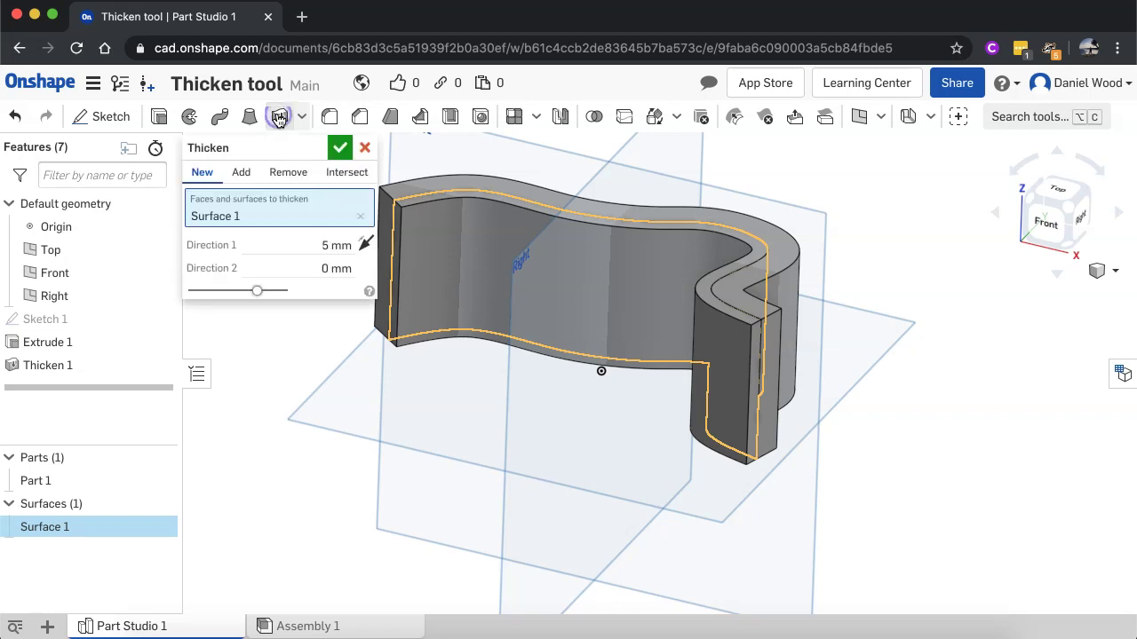
pyautogui.click(296, 178)
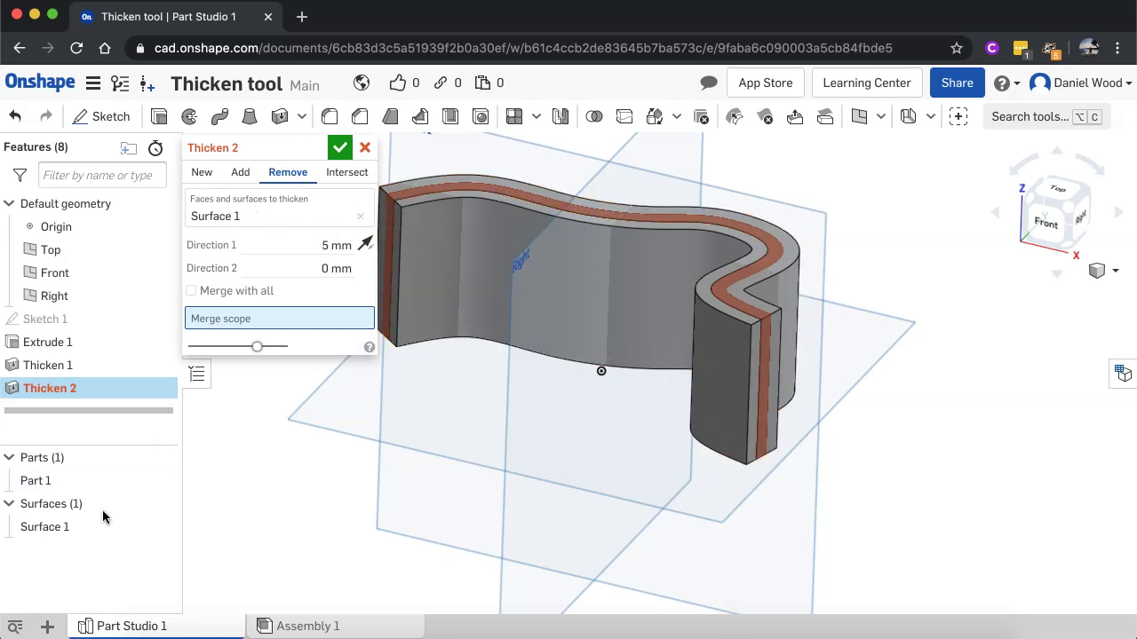
pyautogui.click(207, 217)
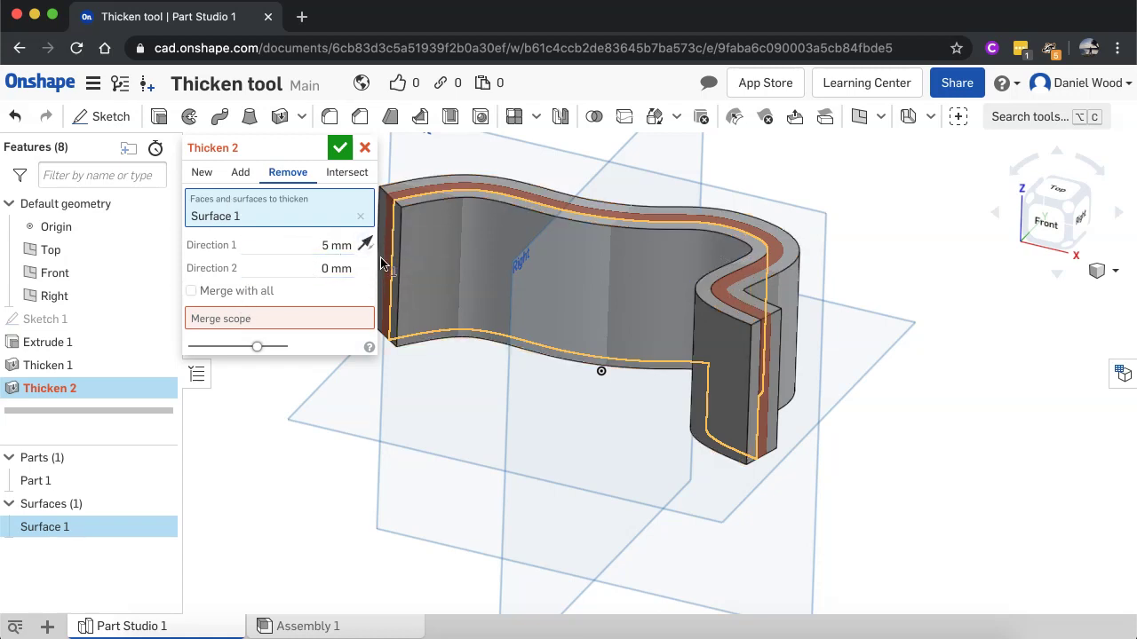
pyautogui.click(324, 246)
# Scope the Remove thicken to Part 1 and orbit toward a top view of the slot
pyautogui.click(223, 329)
pyautogui.click(77, 481)
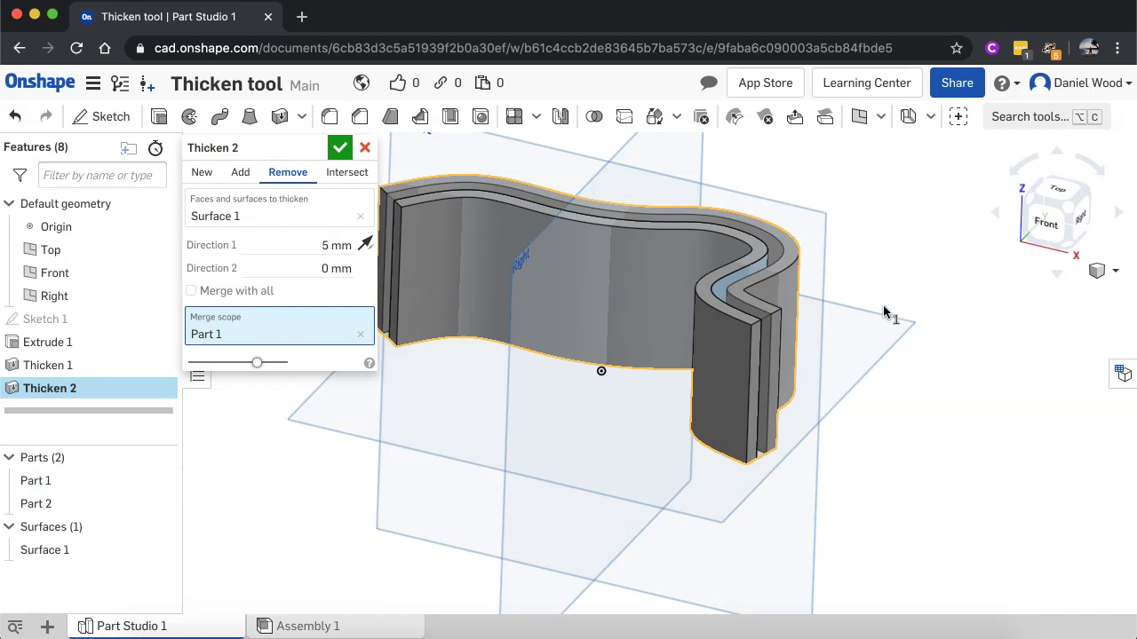
pyautogui.moveTo(862, 251); pyautogui.dragTo(869, 317, button='right')
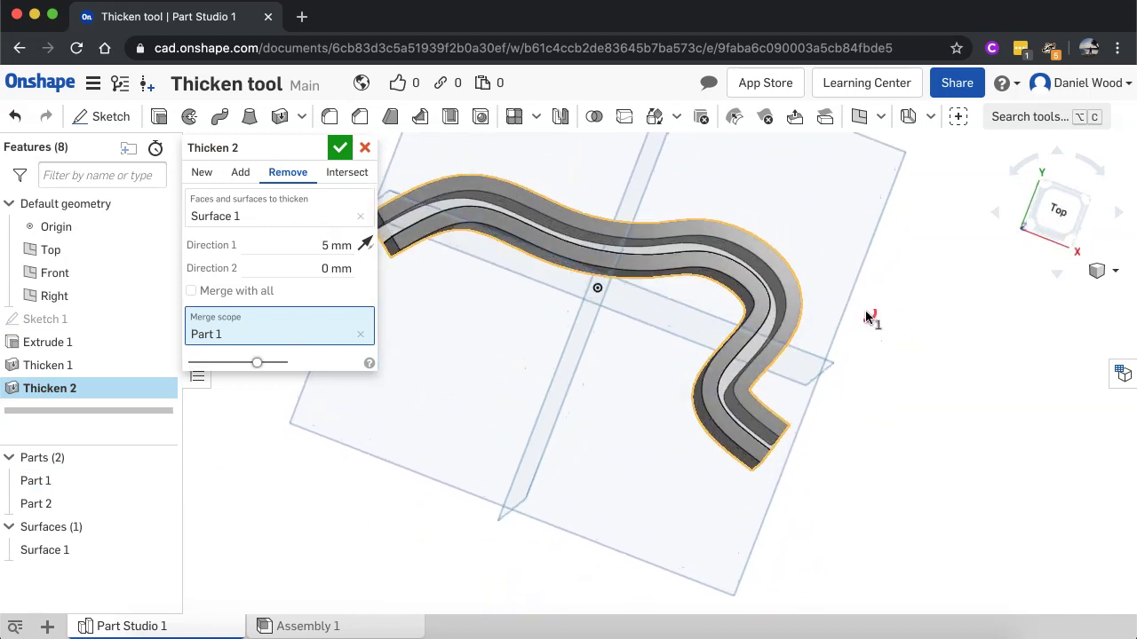
pyautogui.moveTo(814, 243); pyautogui.dragTo(810, 242, button='right')
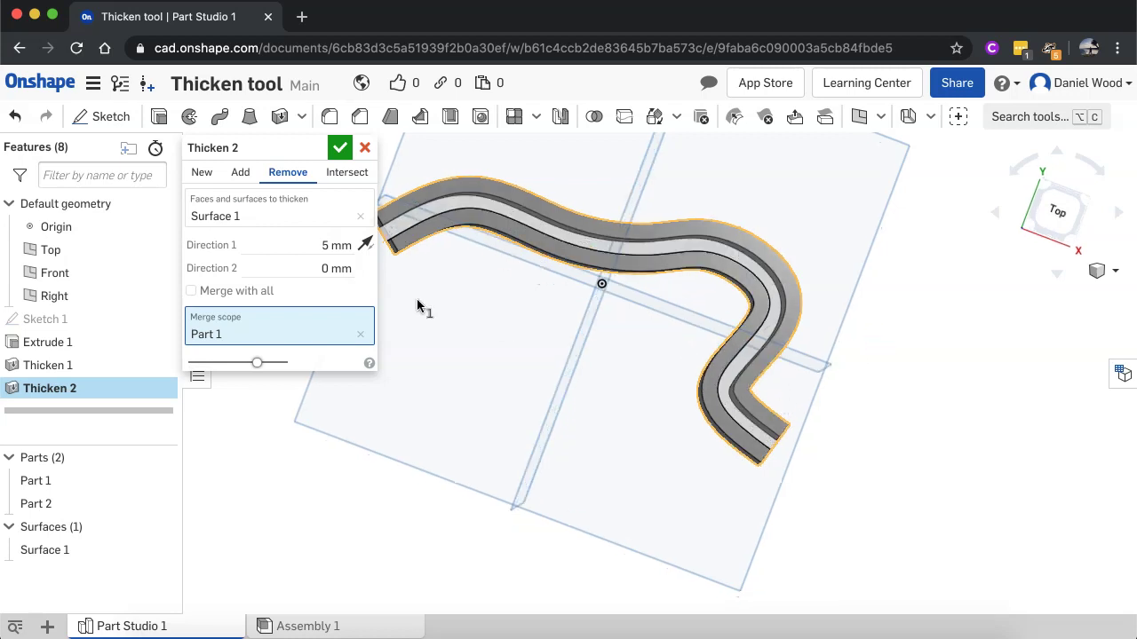
# Set Thicken 2 to 5 mm in Direction 1 and 3 mm in Direction 2
pyautogui.click(326, 243)
pyautogui.write('5')
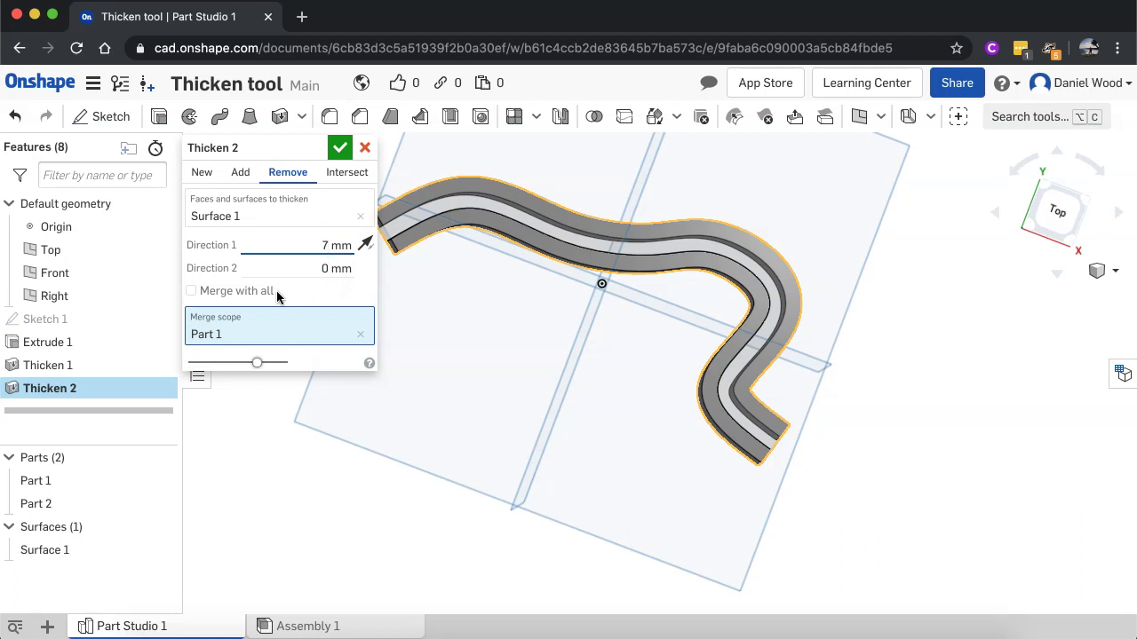
pyautogui.press('Tab')
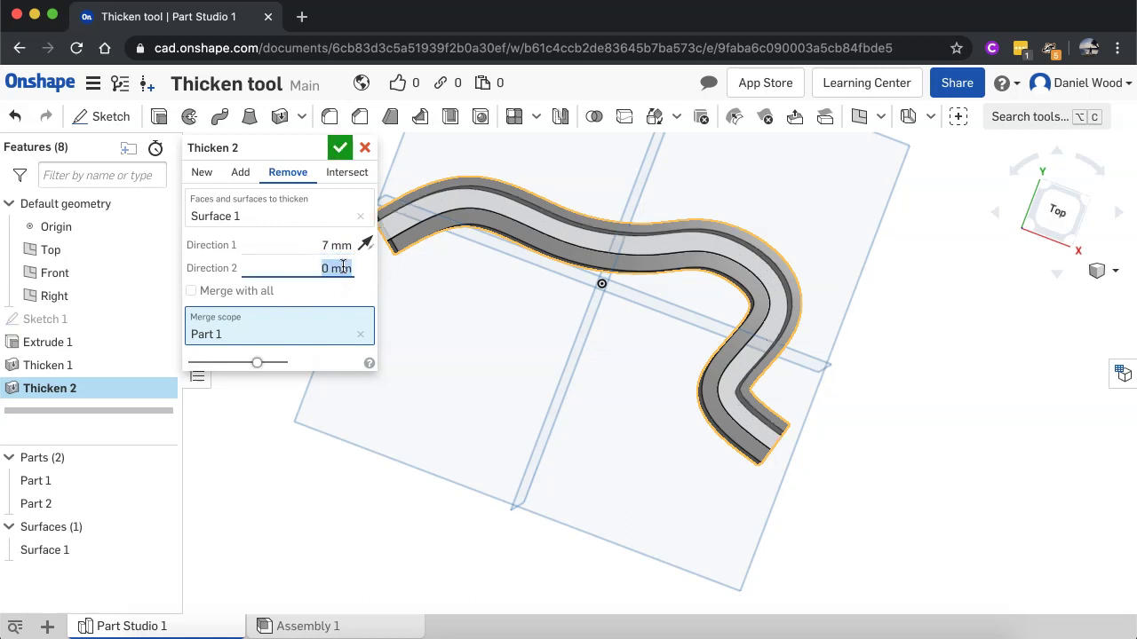
pyautogui.click(328, 248)
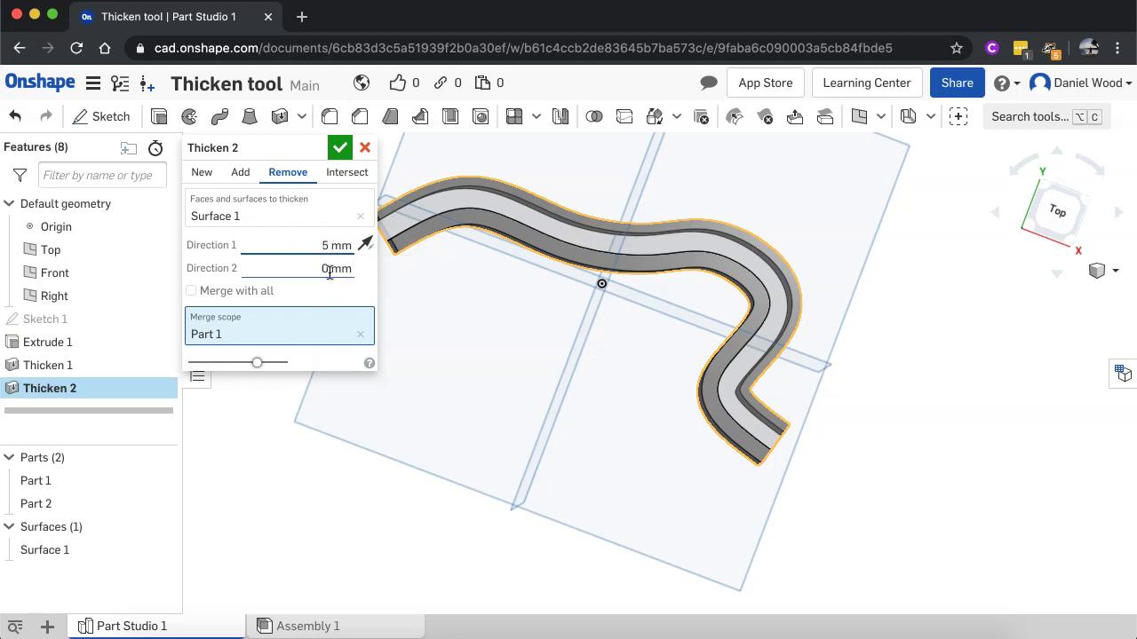
pyautogui.press('Tab')
pyautogui.click(345, 273)
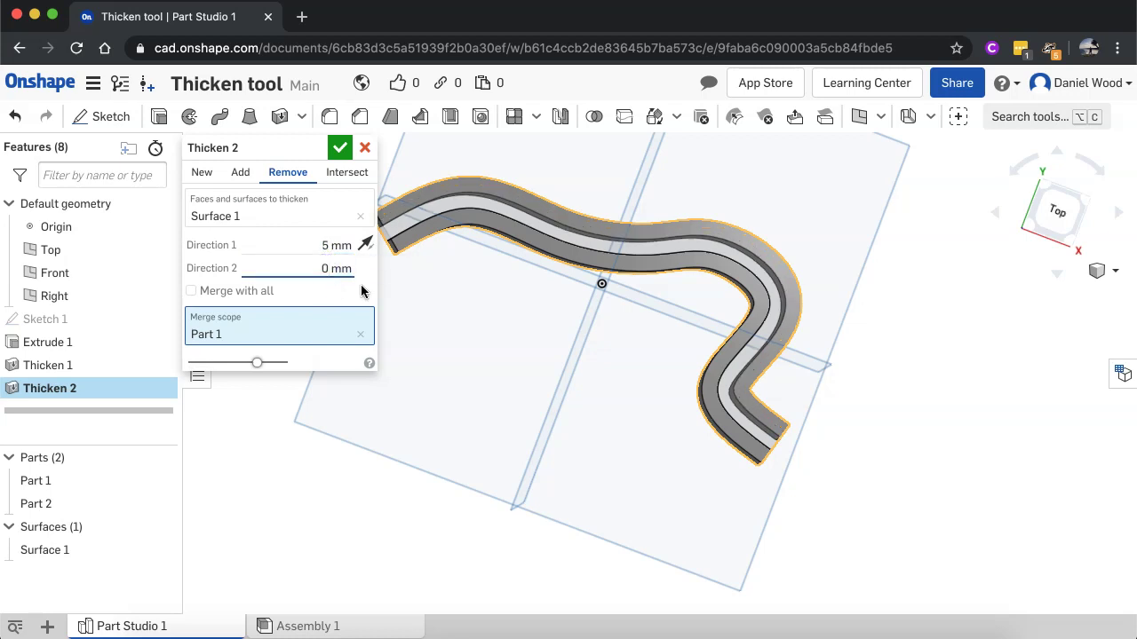
pyautogui.write('3')
pyautogui.click(306, 246)
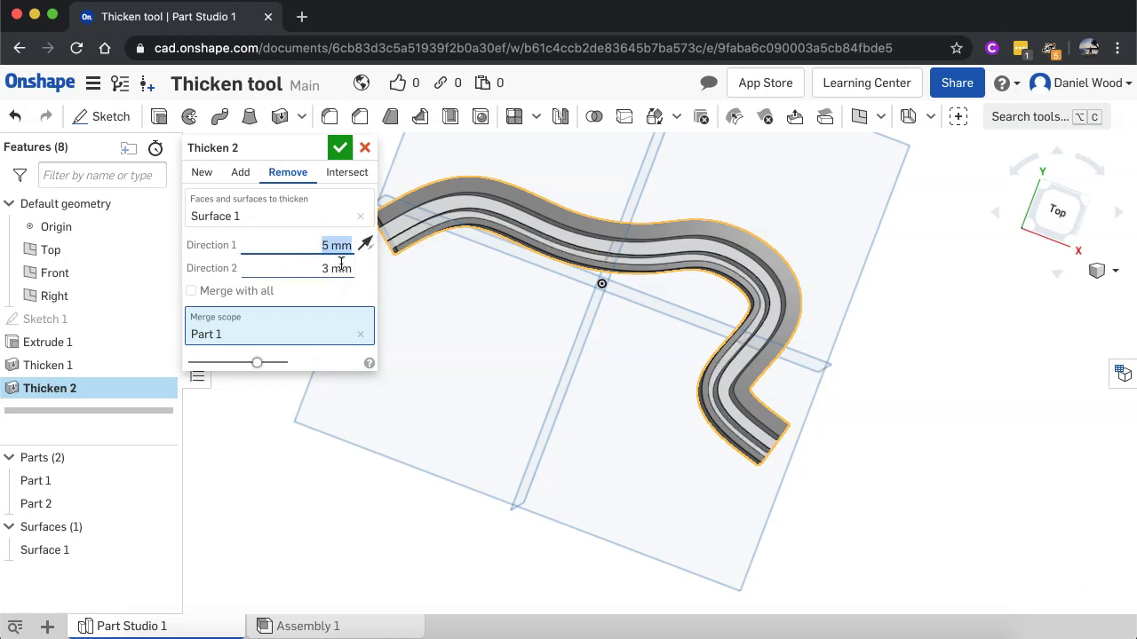
# Hide and re-show Surface 1 to inspect the cut
pyautogui.moveTo(94, 558)
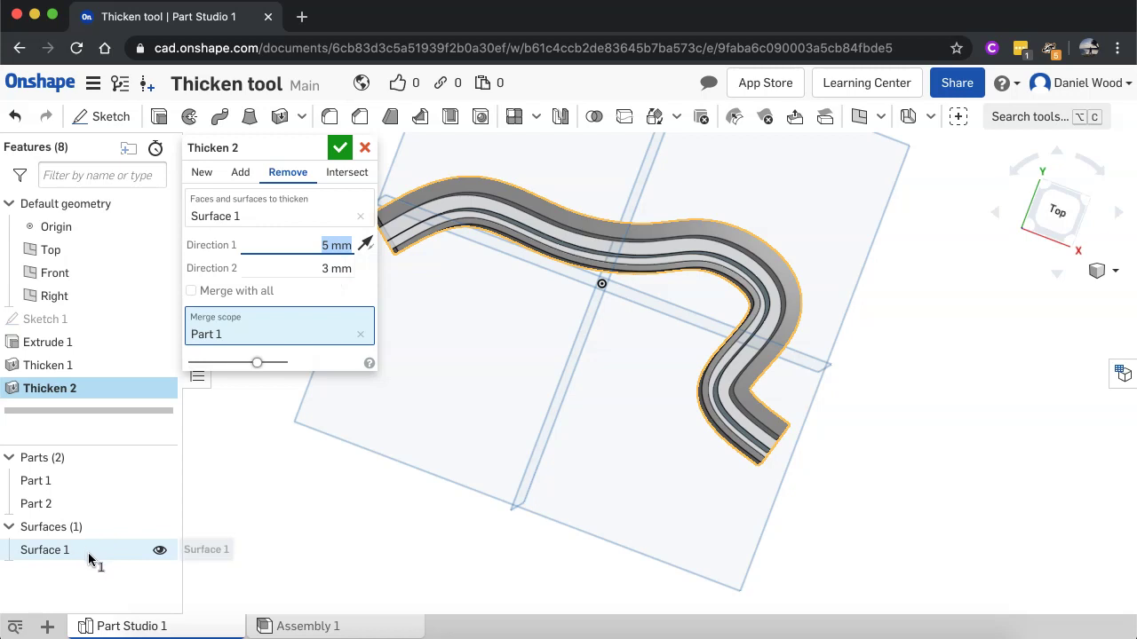
pyautogui.click(160, 552)
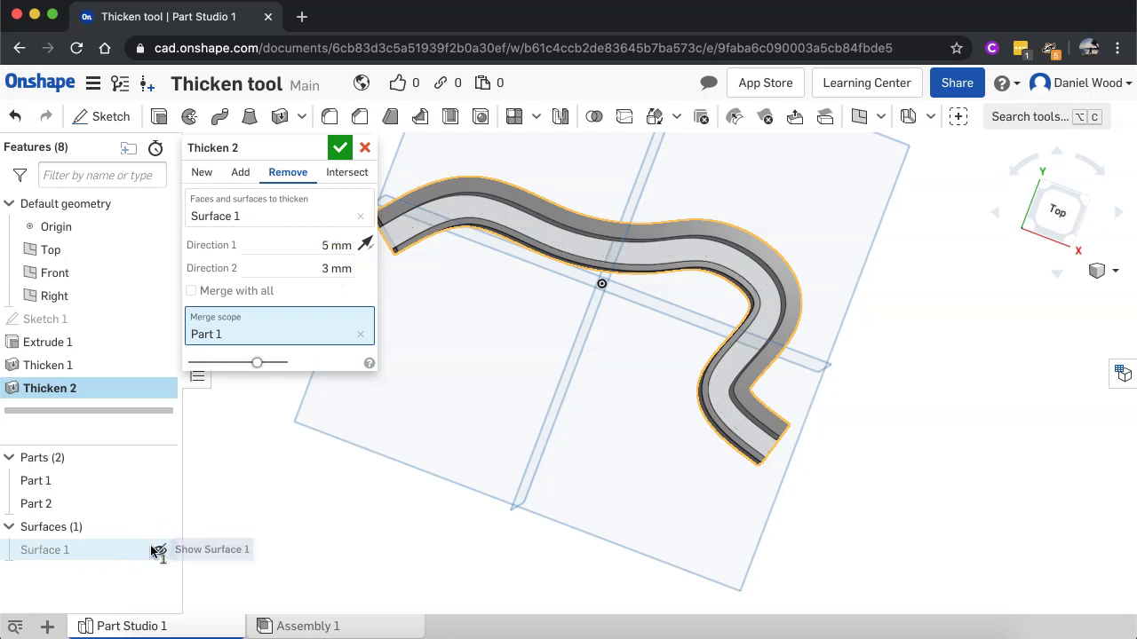
pyautogui.click(160, 552)
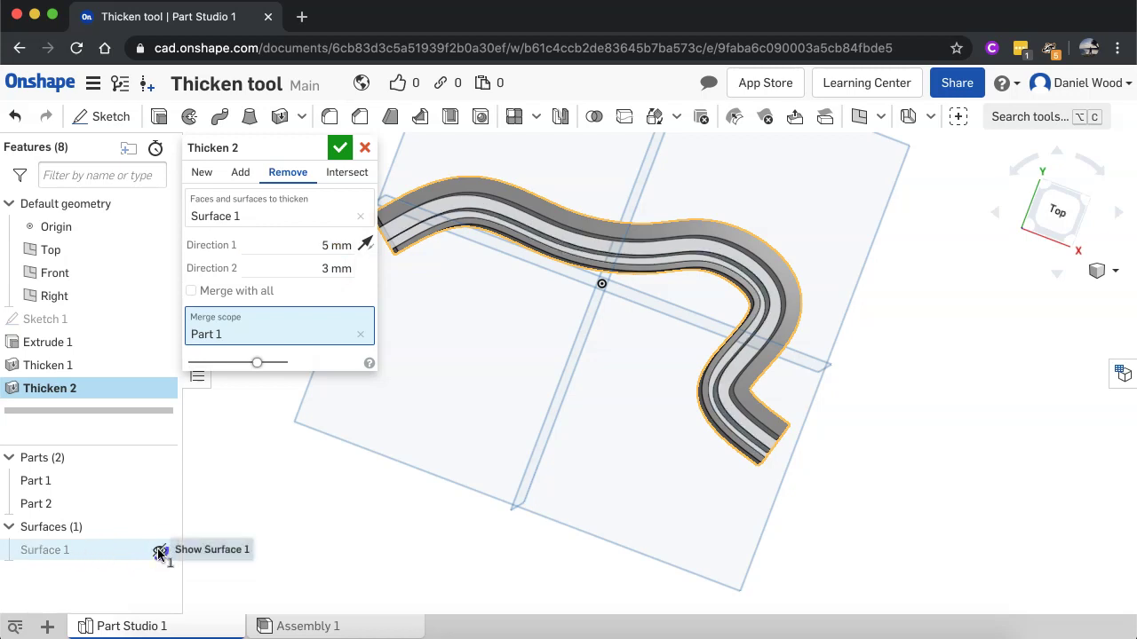
# Re-edit the Direction 2 thickness, entering 6
pyautogui.click(326, 268)
pyautogui.press('BackSpace')
pyautogui.click(320, 245)
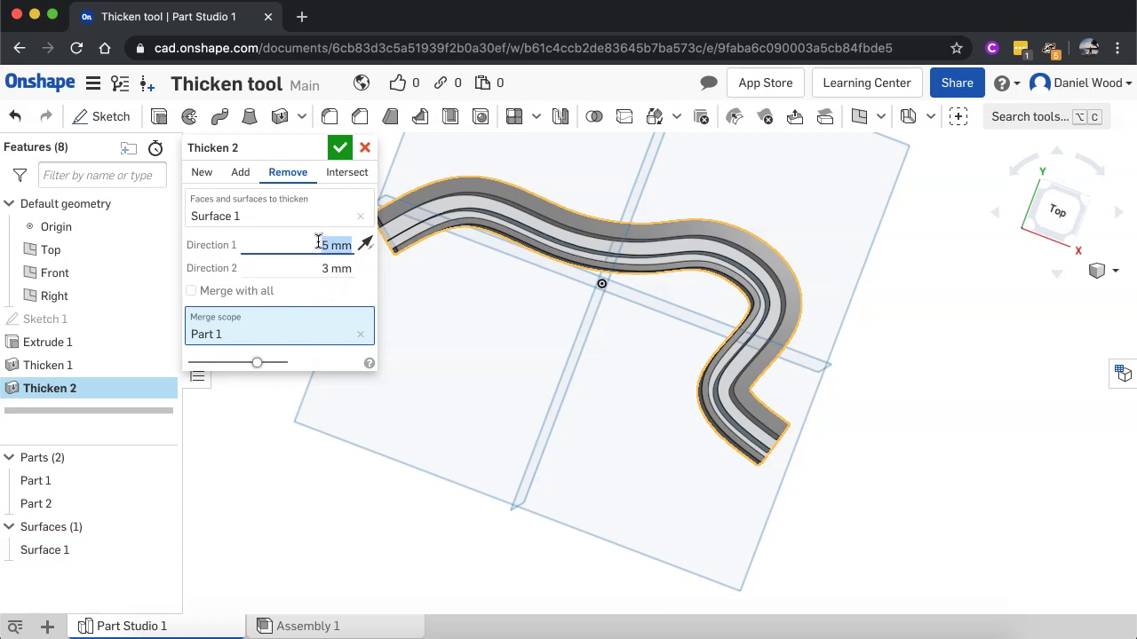
pyautogui.click(326, 267)
pyautogui.write('6')
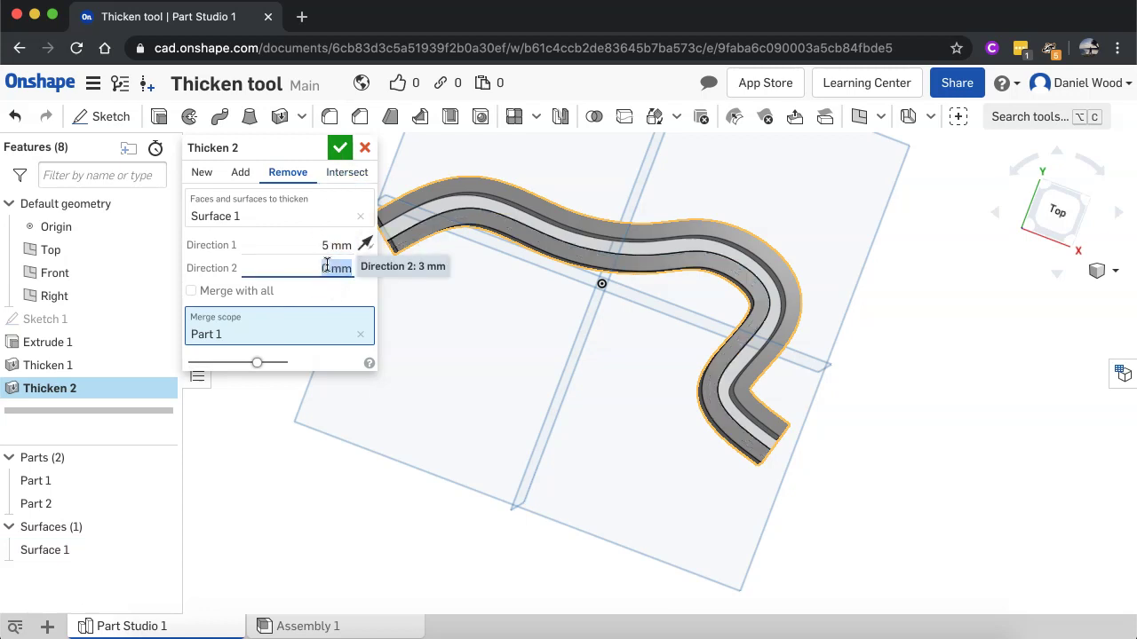
pyautogui.click(339, 147)
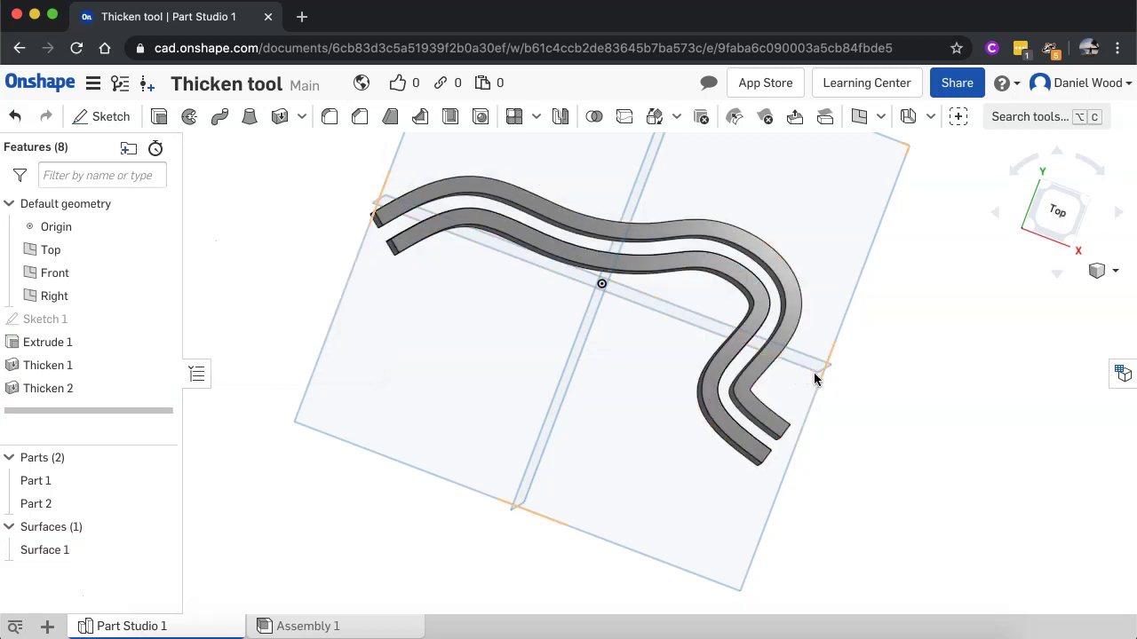
pyautogui.moveTo(816, 378); pyautogui.dragTo(830, 351, button='right')
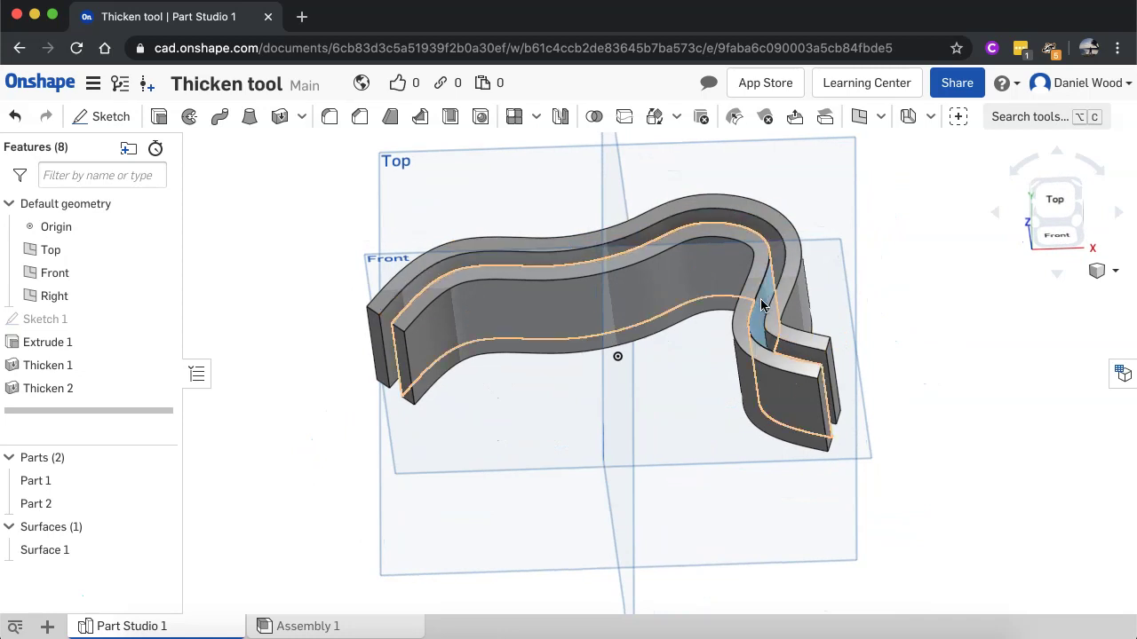
pyautogui.click(159, 550)
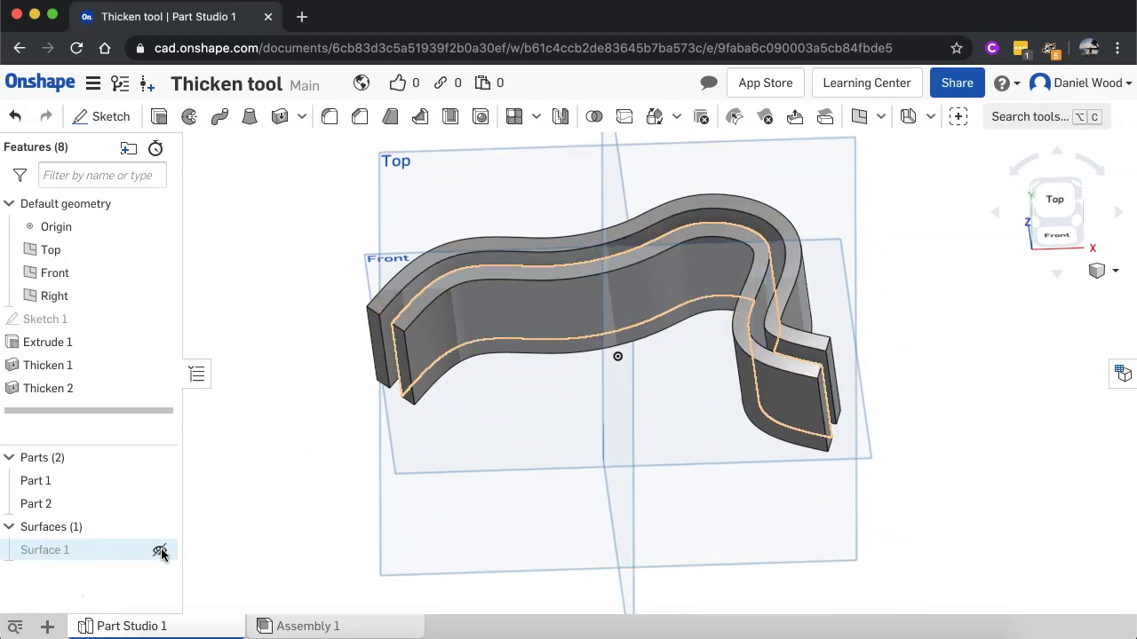
pyautogui.moveTo(933, 400); pyautogui.dragTo(896, 383, button='right')
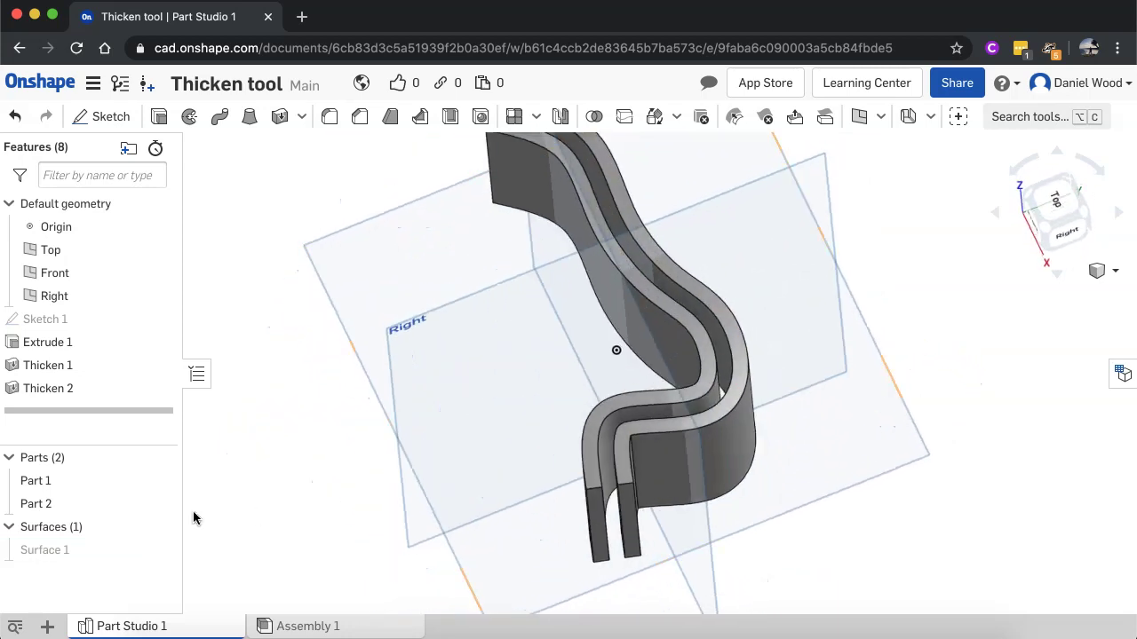
pyautogui.click(158, 550)
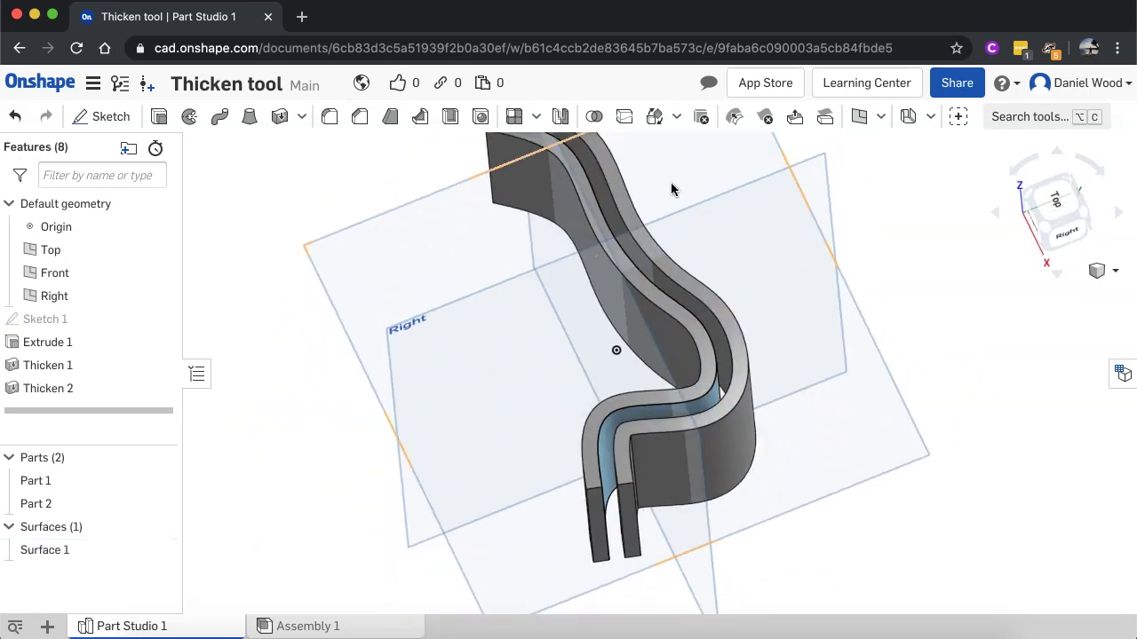
pyautogui.moveTo(542, 490)
pyautogui.mouseDown(button='right')
pyautogui.moveTo(553, 458)
pyautogui.moveTo(530, 459)
pyautogui.moveTo(532, 482)
pyautogui.moveTo(548, 495)
pyautogui.mouseUp(button='right')
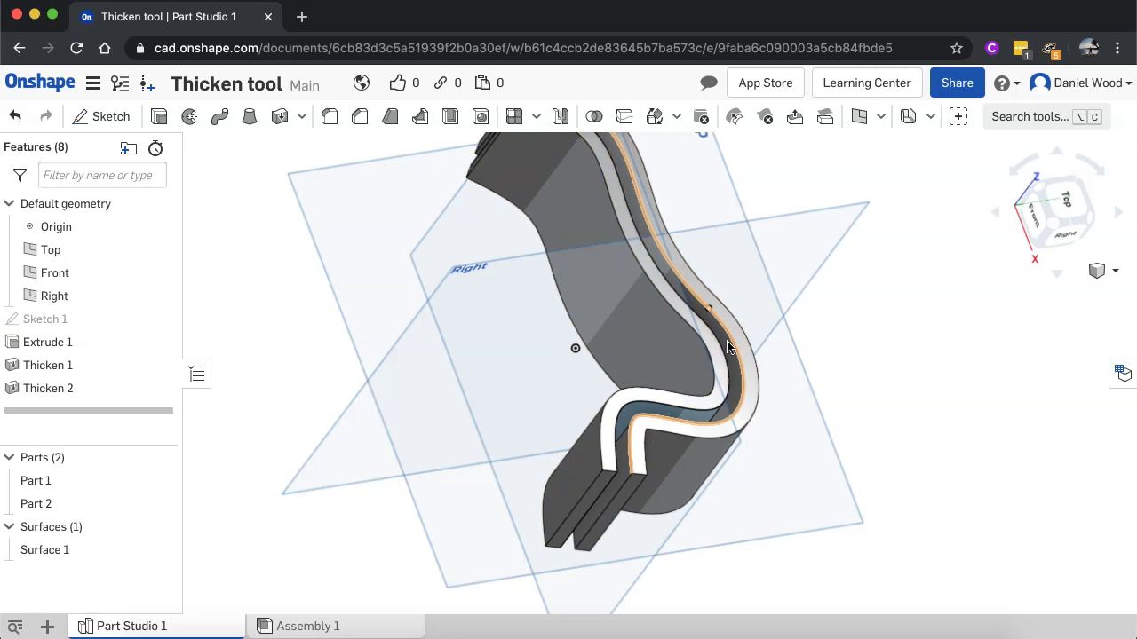
pyautogui.moveTo(552, 320); pyautogui.dragTo(529, 364, button='right')
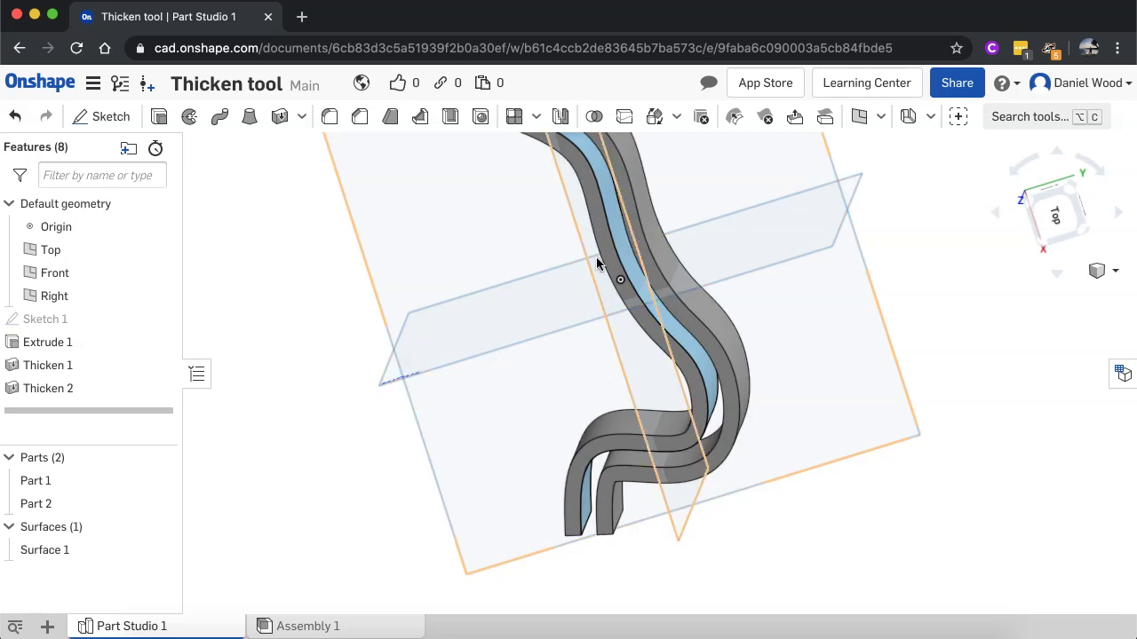
pyautogui.moveTo(563, 435); pyautogui.dragTo(641, 330, button='right')
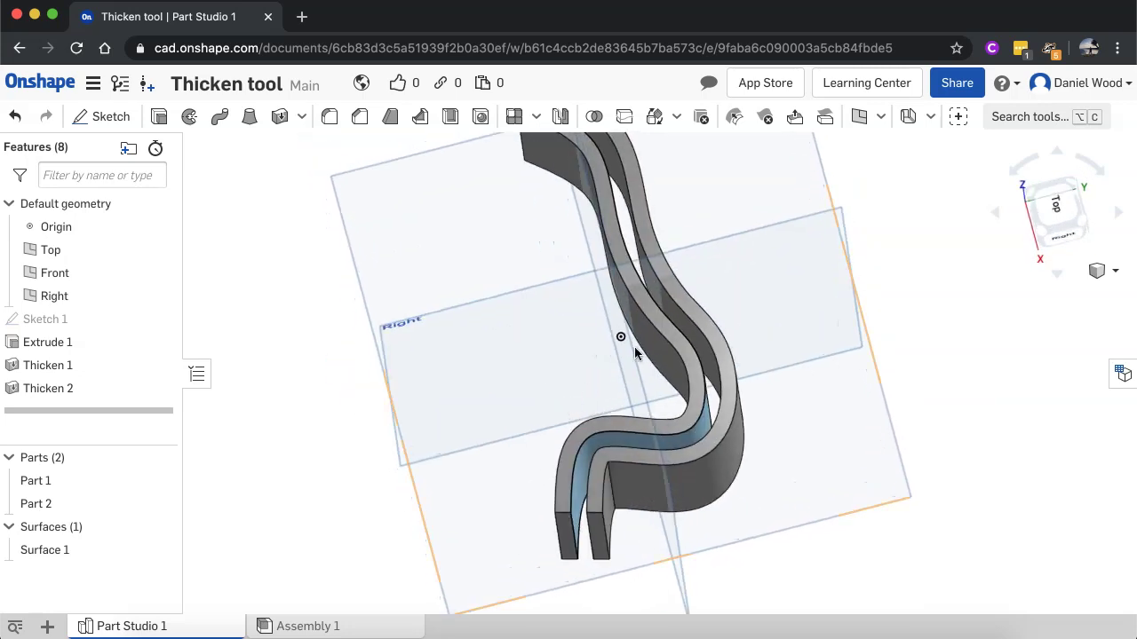